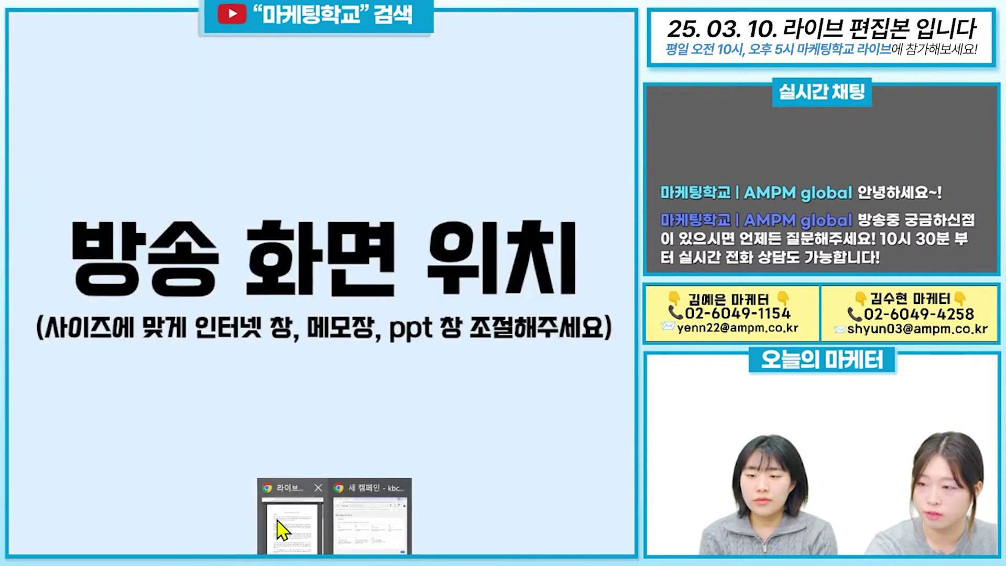
Switch to the new campaign page in Google Ads, choose 웹사이트 트래픽 as the campaign objective and continue with its conversion goal.
click(355, 530)
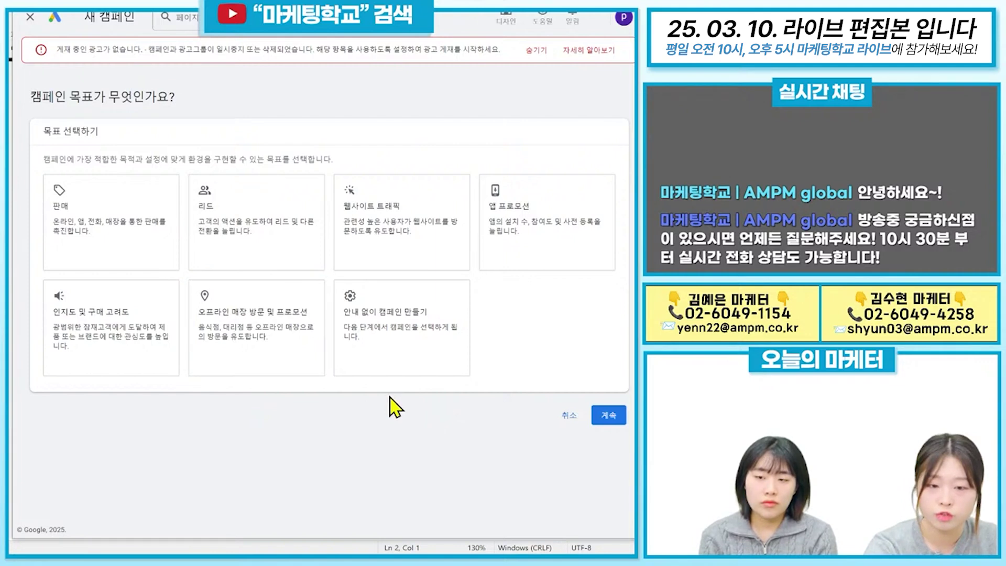
click(290, 267)
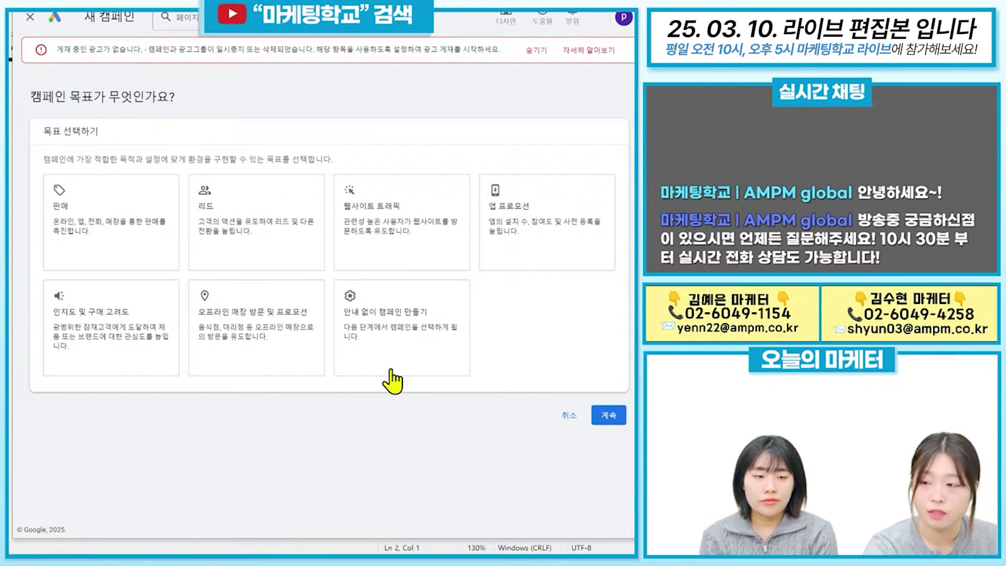
click(380, 331)
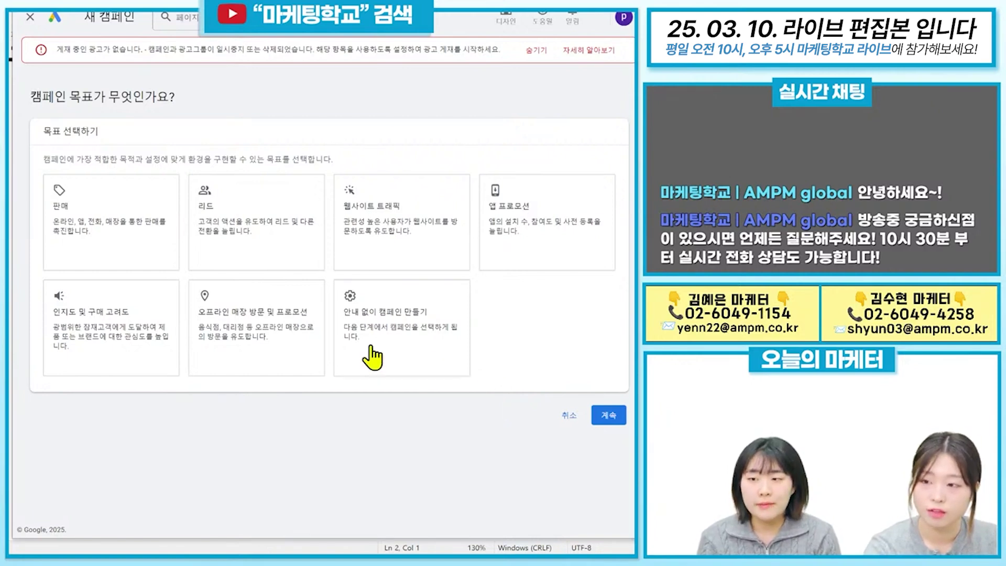
click(424, 232)
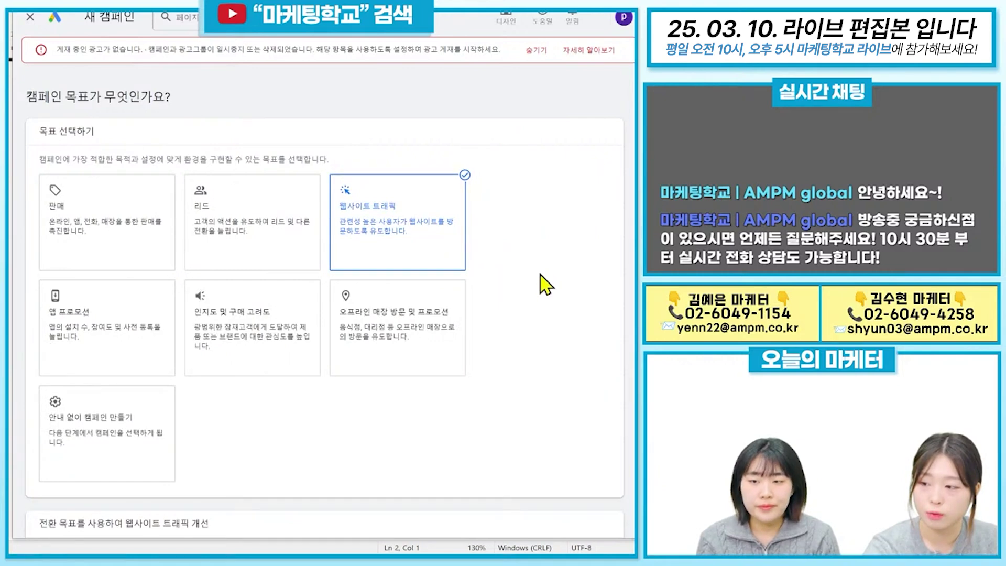
scroll(533, 314, down, 3)
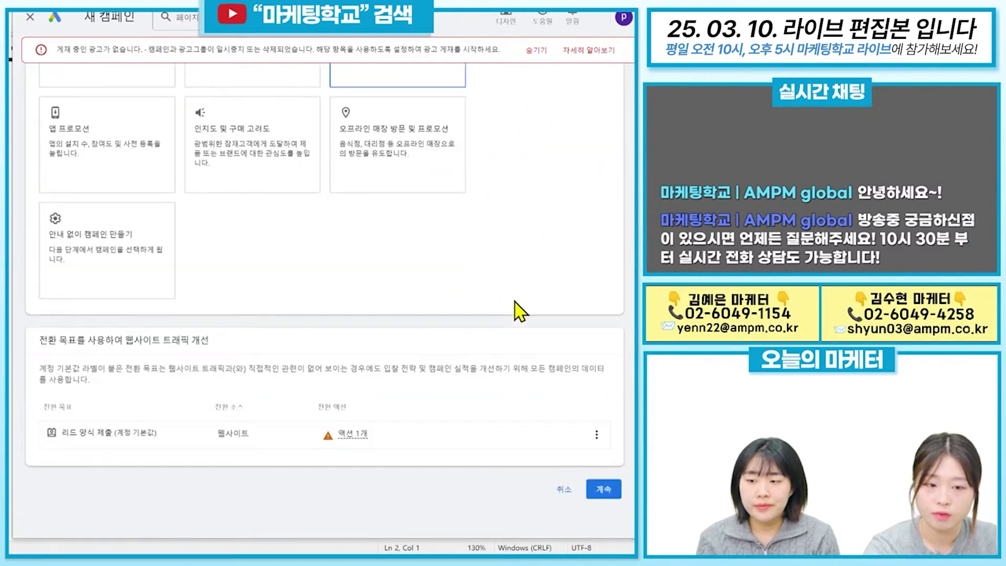
scroll(512, 308, down, 1)
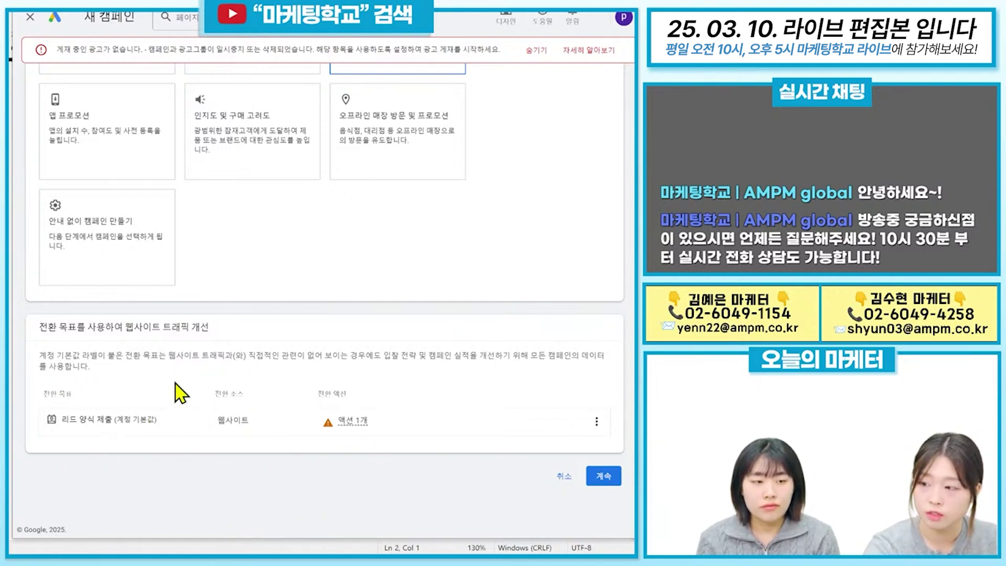
mouse_move(371, 429)
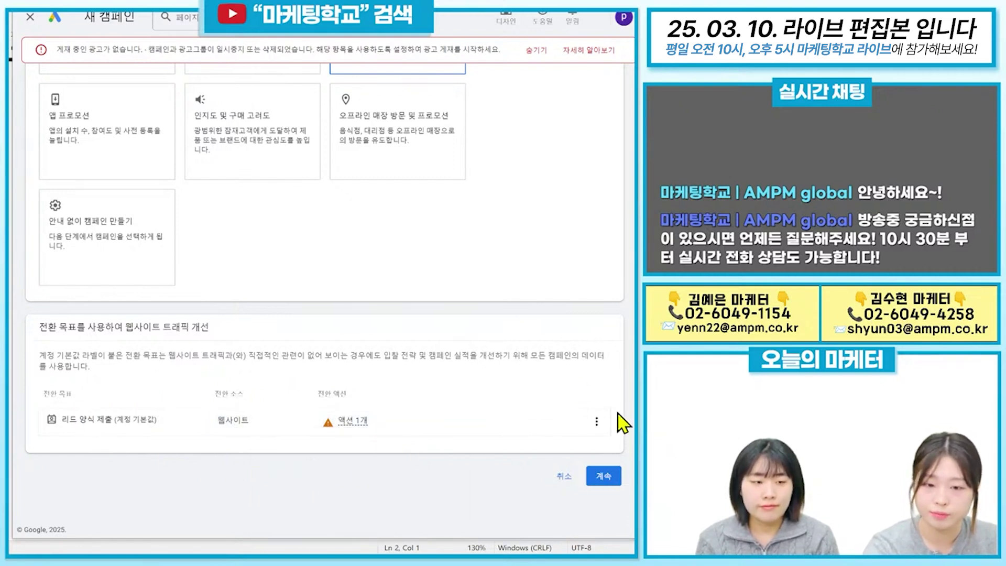
click(595, 484)
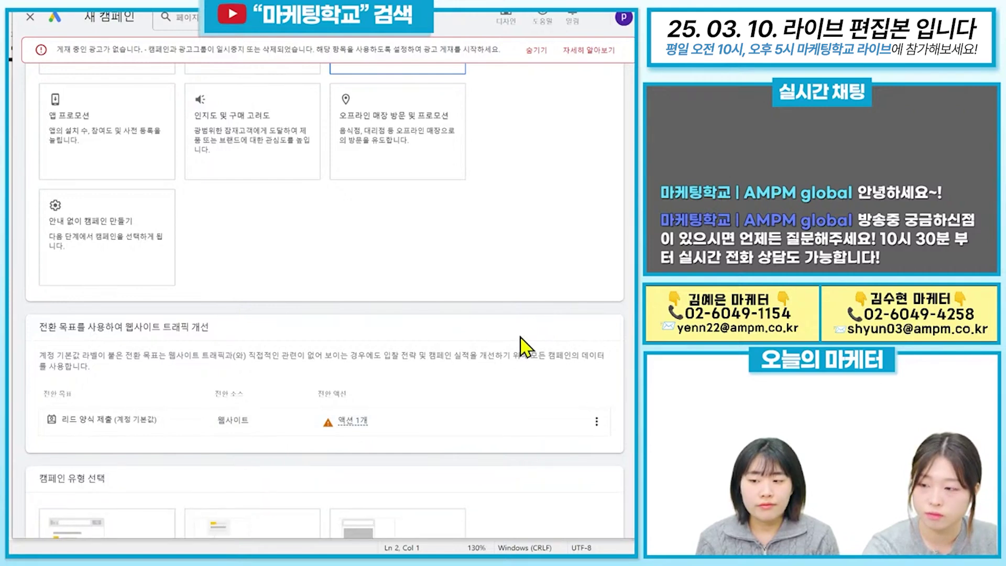
Choose 동영상 as the campaign type and continue to the campaign settings.
scroll(527, 346, down, 1)
scroll(527, 346, down, 3)
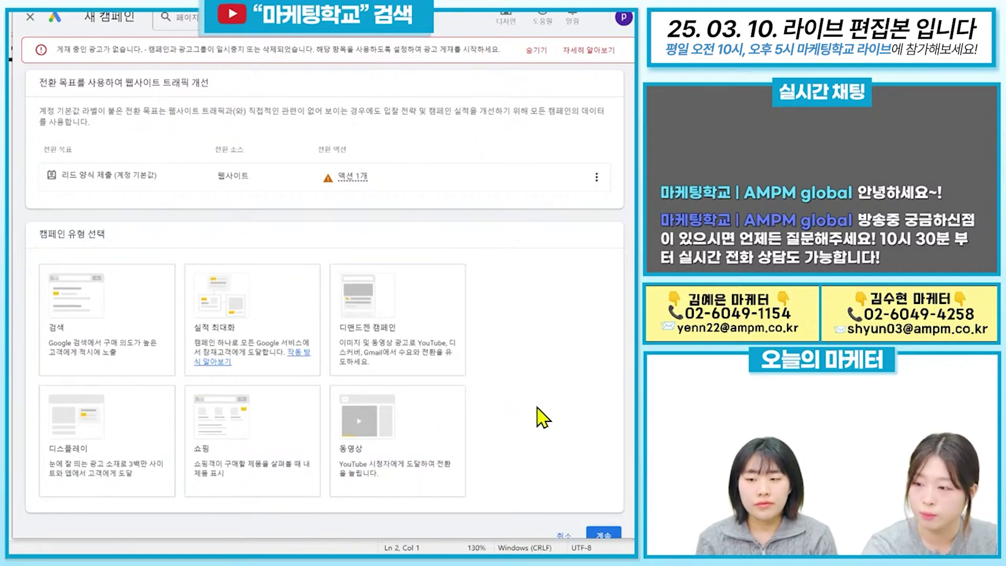
click(417, 449)
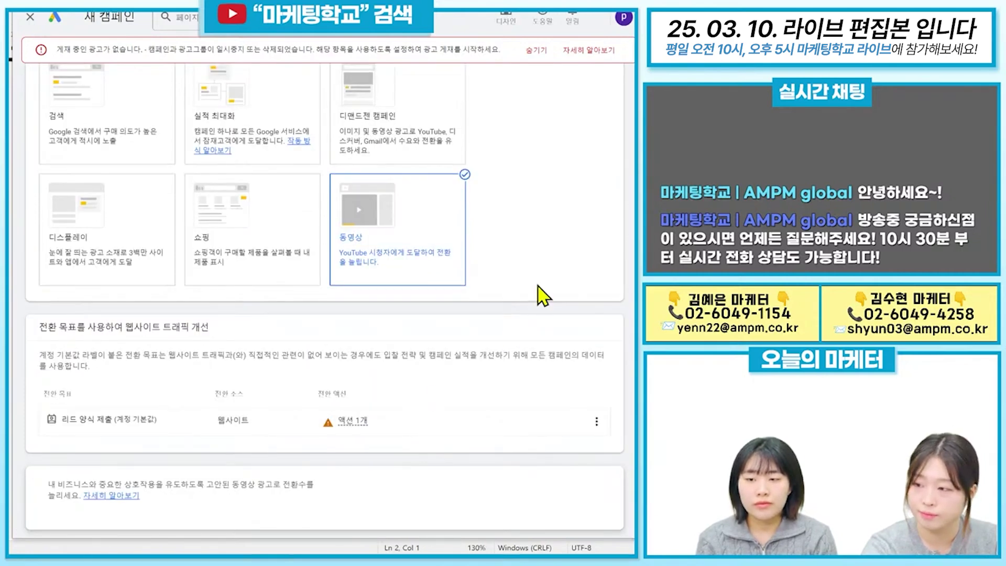
scroll(548, 293, down, 2)
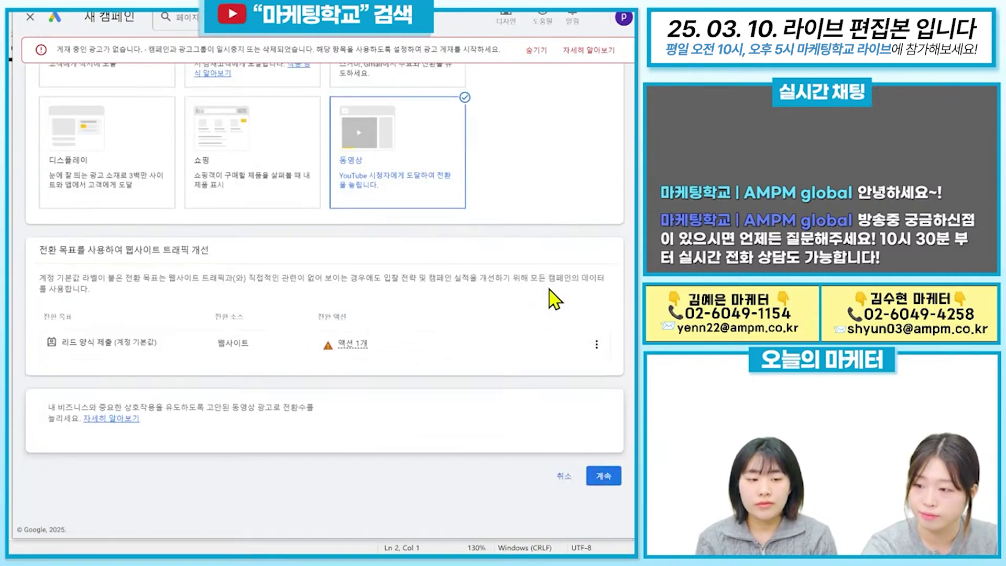
click(610, 474)
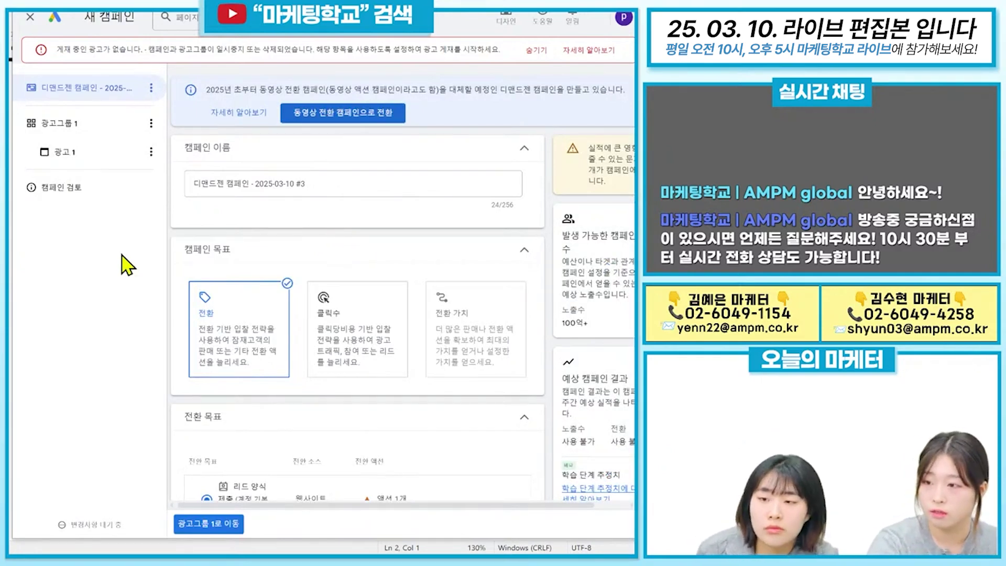
click(374, 116)
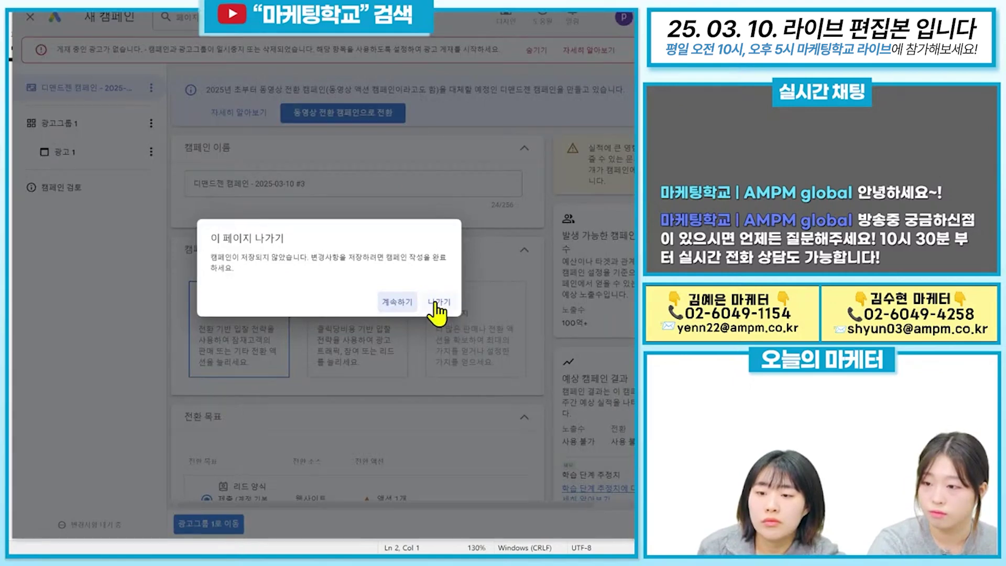
click(397, 302)
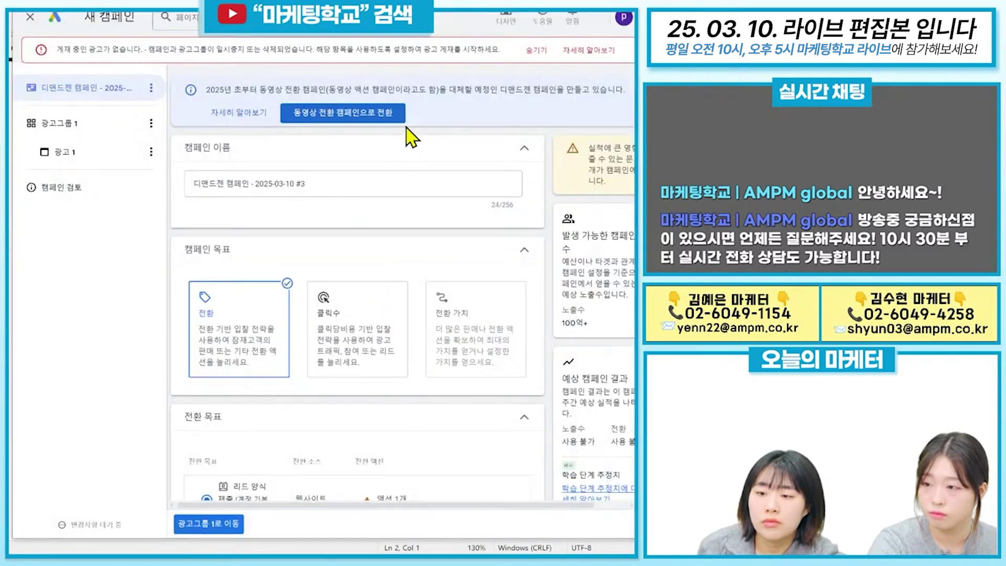
click(384, 117)
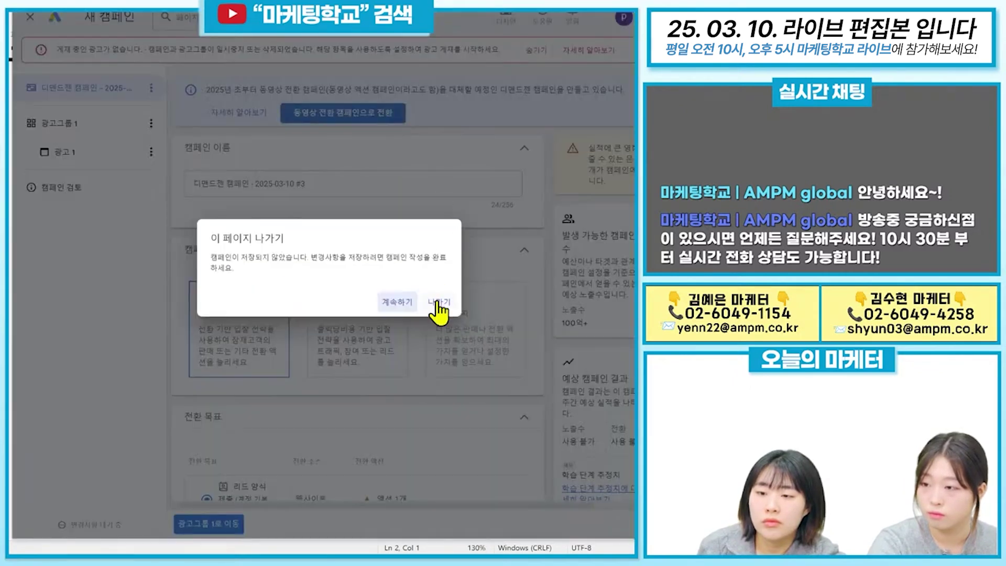
click(406, 303)
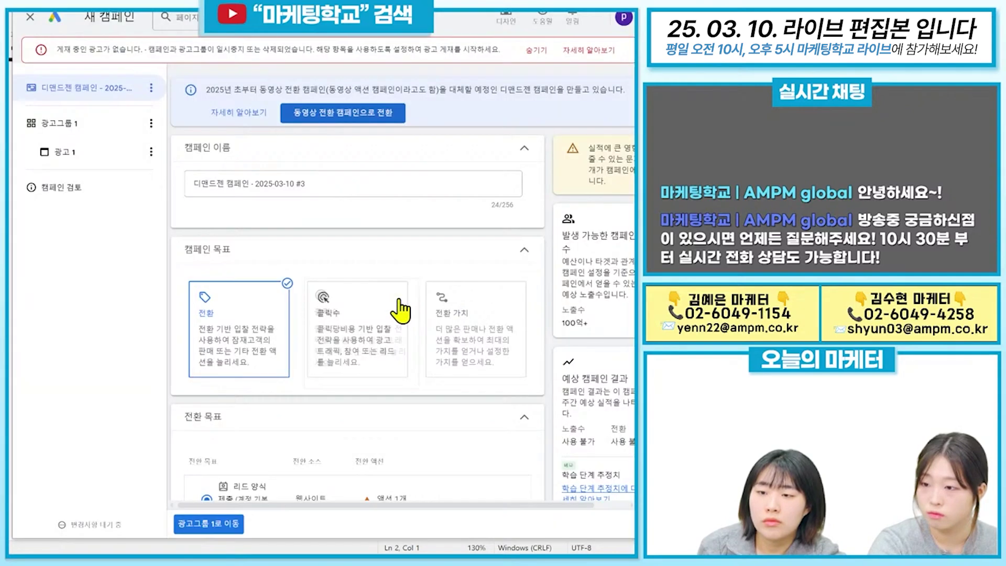
click(389, 119)
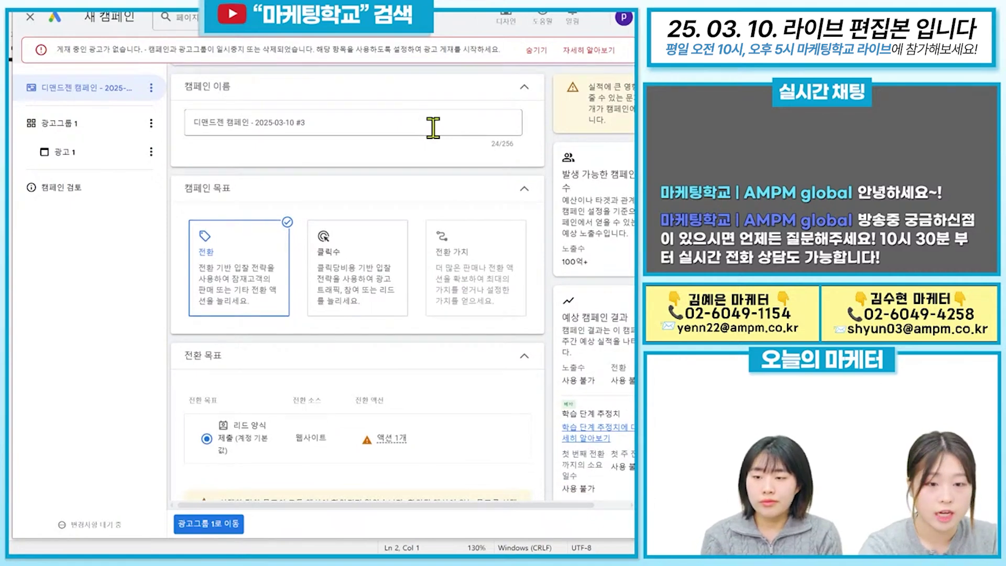
click(330, 262)
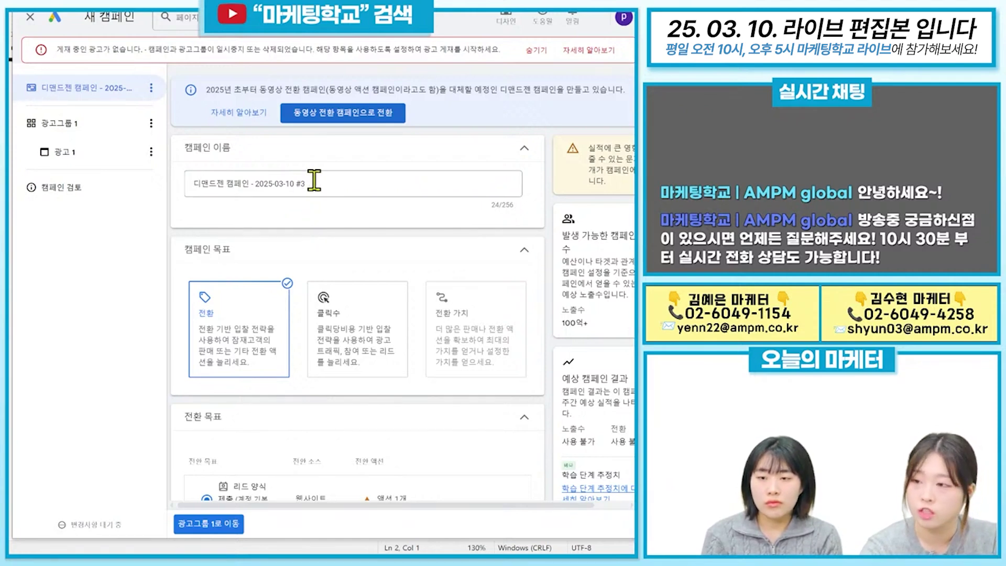
Rename the campaign as 0310_AMPM_트래픽.
click(371, 188)
triple_click(373, 187)
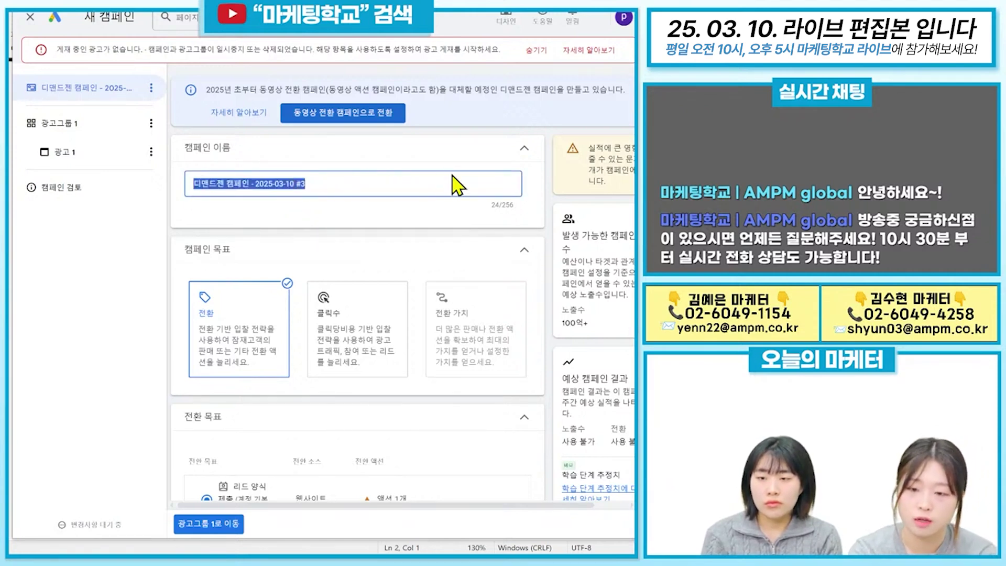
key(BackSpace)
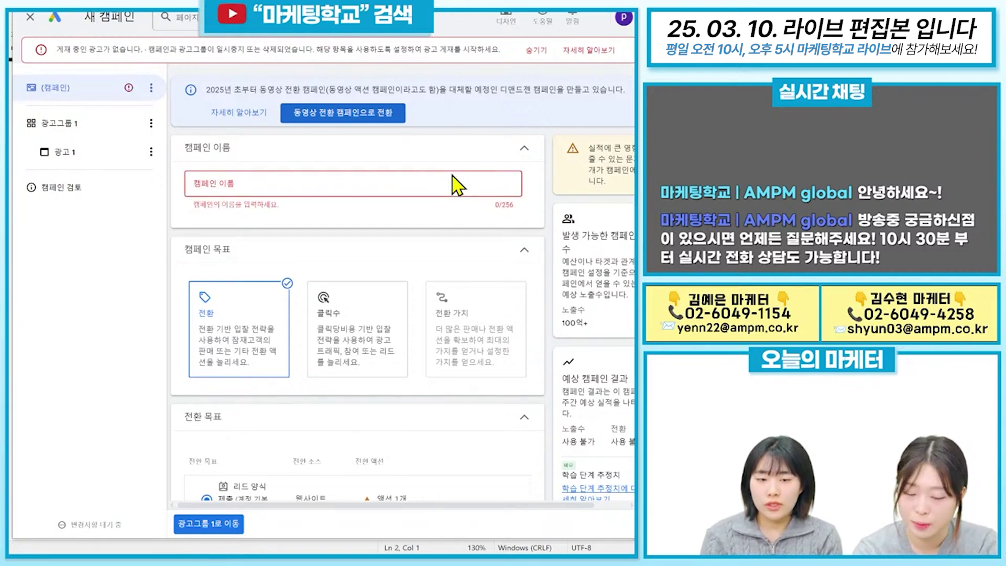
text(0310)
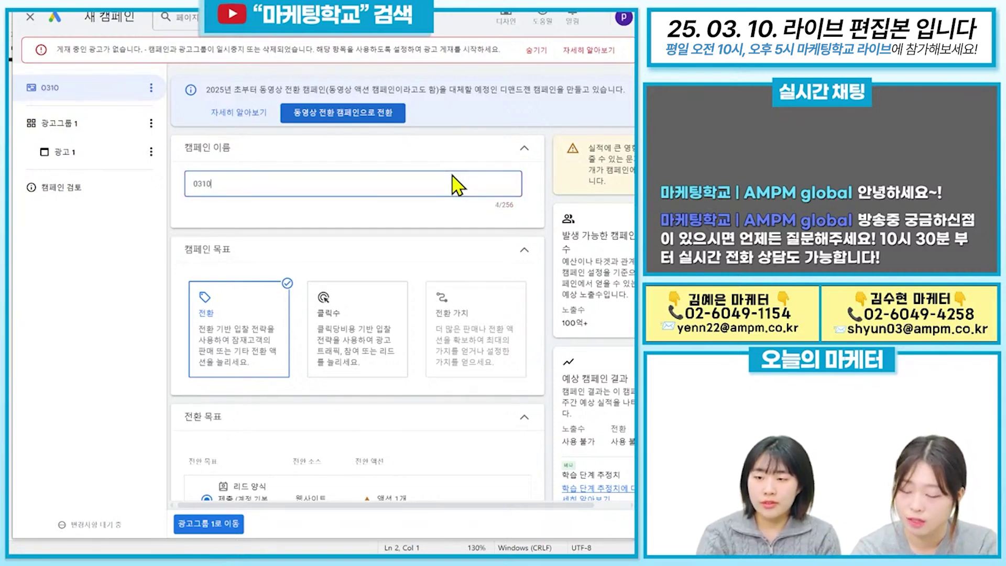
text(_AMPM_트래픽)
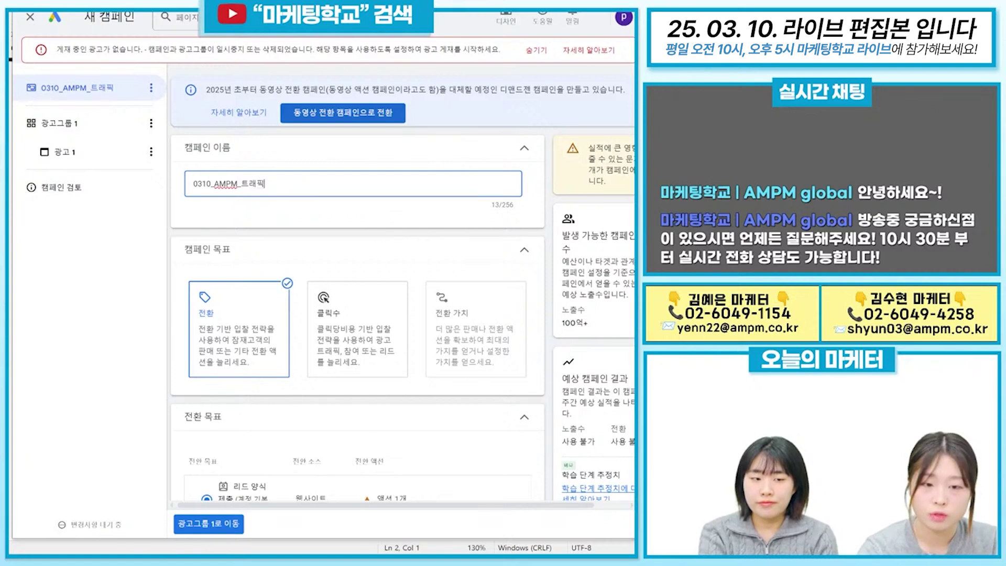
click(427, 390)
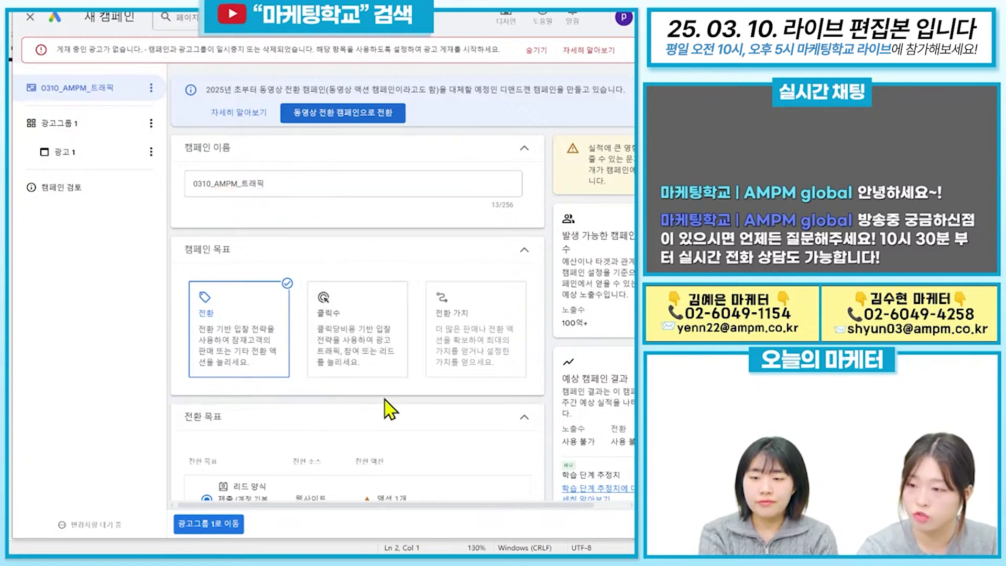
Set the campaign goal to 클릭수 and enter a daily budget of ₩100,000.
click(387, 357)
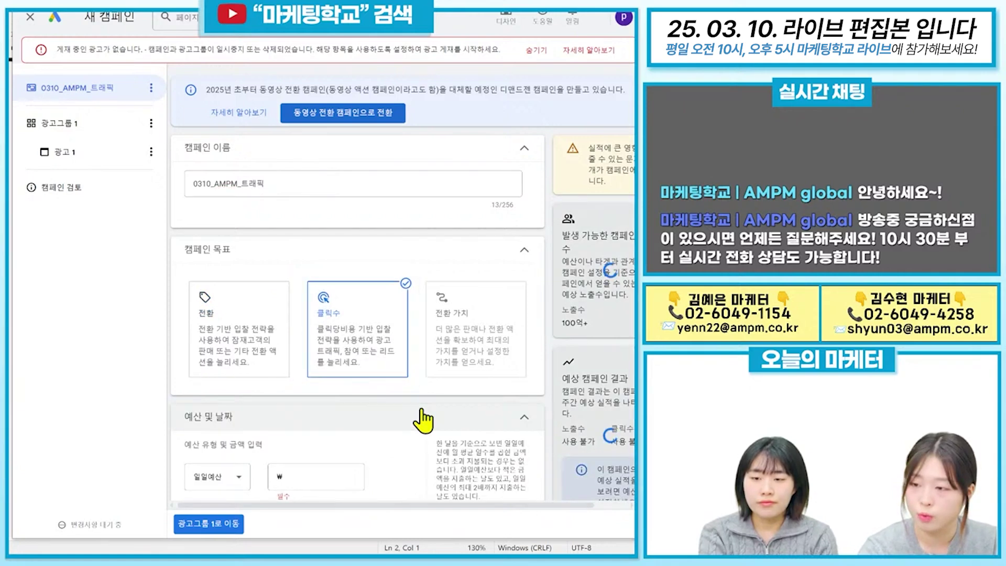
scroll(465, 405, down, 2)
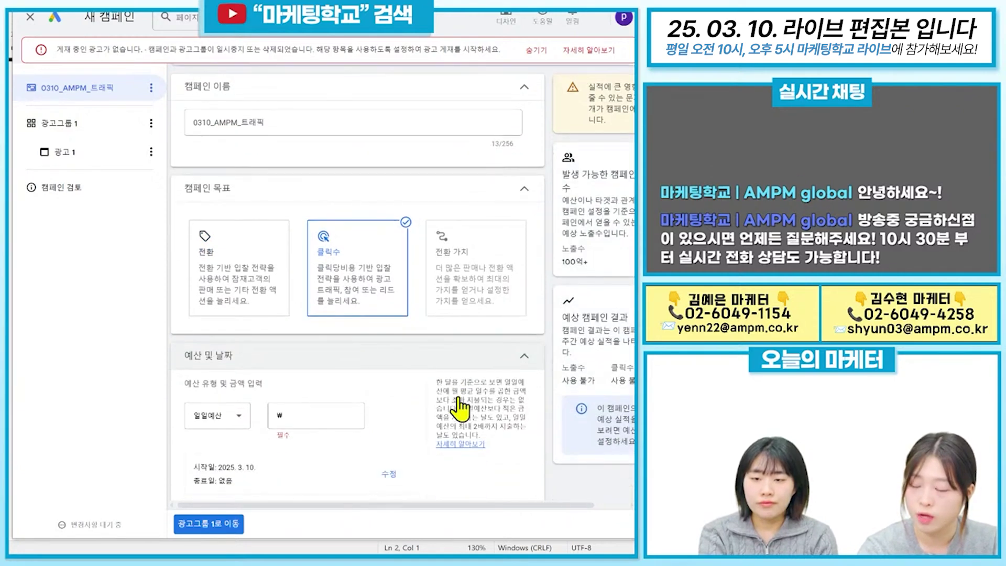
scroll(429, 396, down, 5)
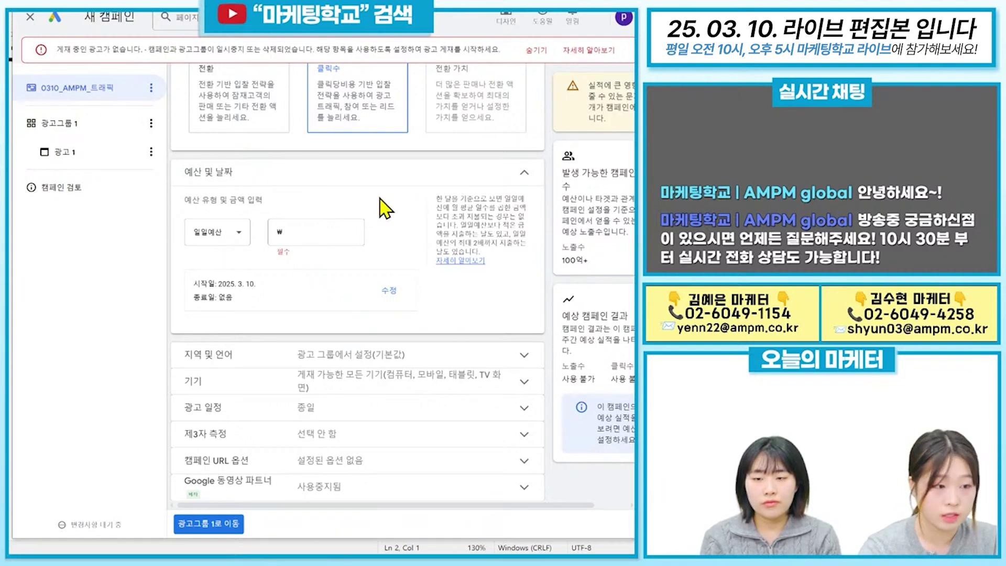
click(233, 239)
click(314, 237)
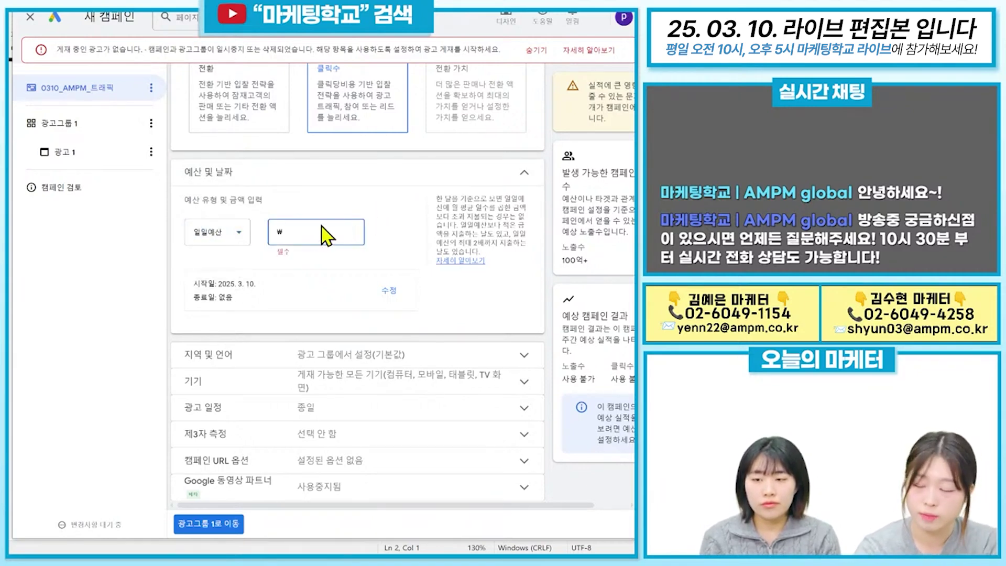
text(10000)
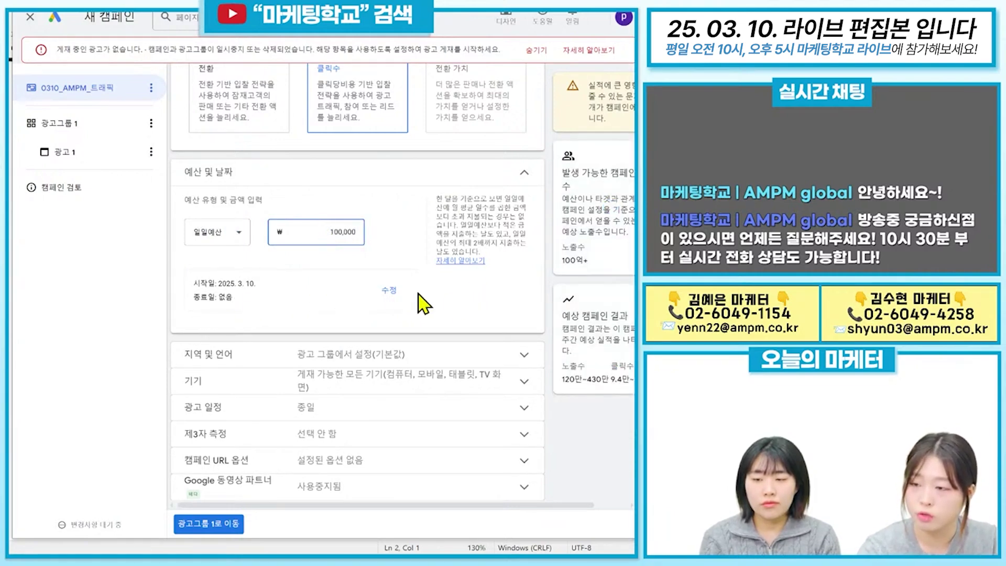
Open the campaign's start and end date settings for review.
click(390, 290)
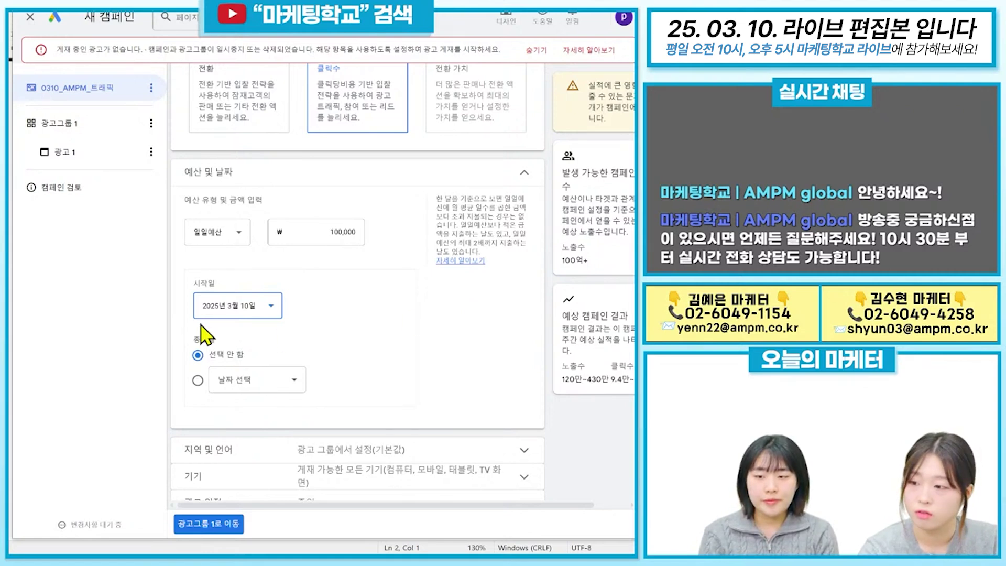
scroll(449, 353, down, 1)
scroll(465, 274, down, 1)
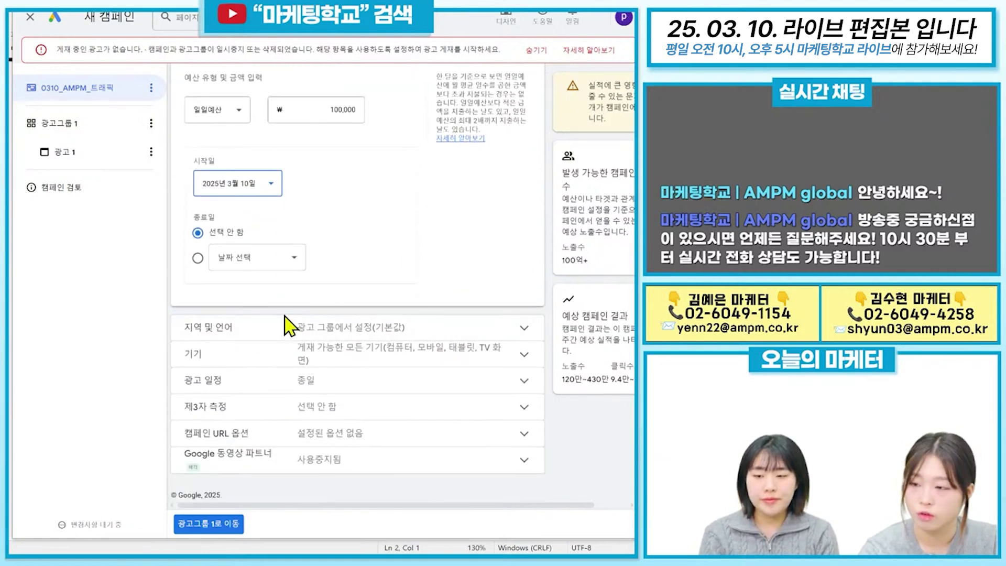
Turn on campaign-level location and language targeting and set the campaign location to 대한민국.
click(474, 337)
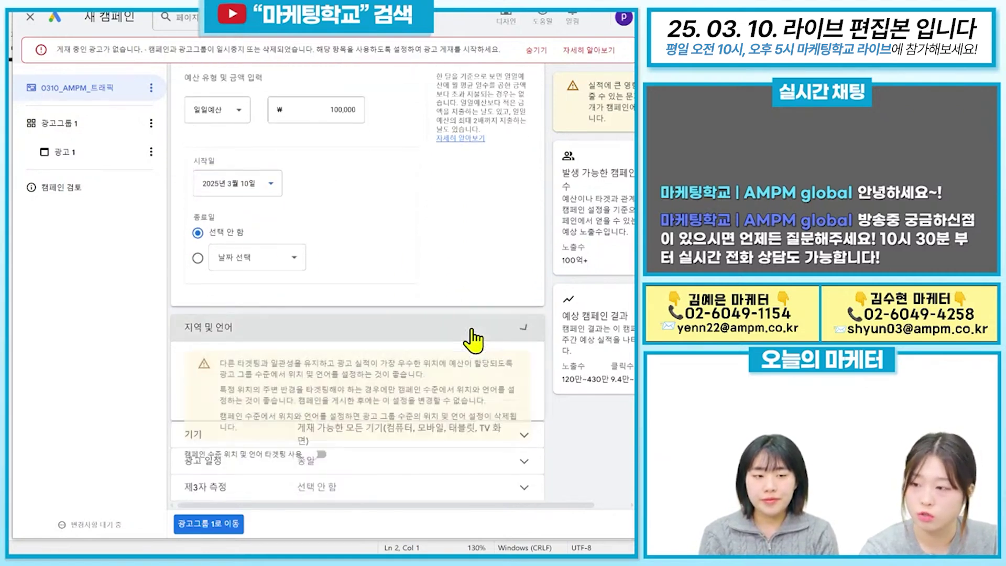
scroll(406, 387, down, 2)
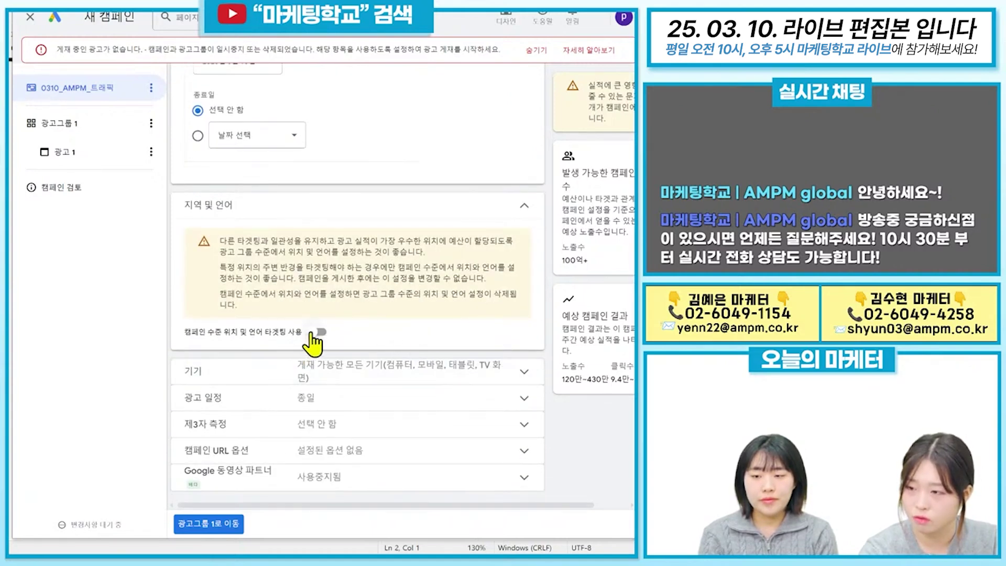
click(318, 331)
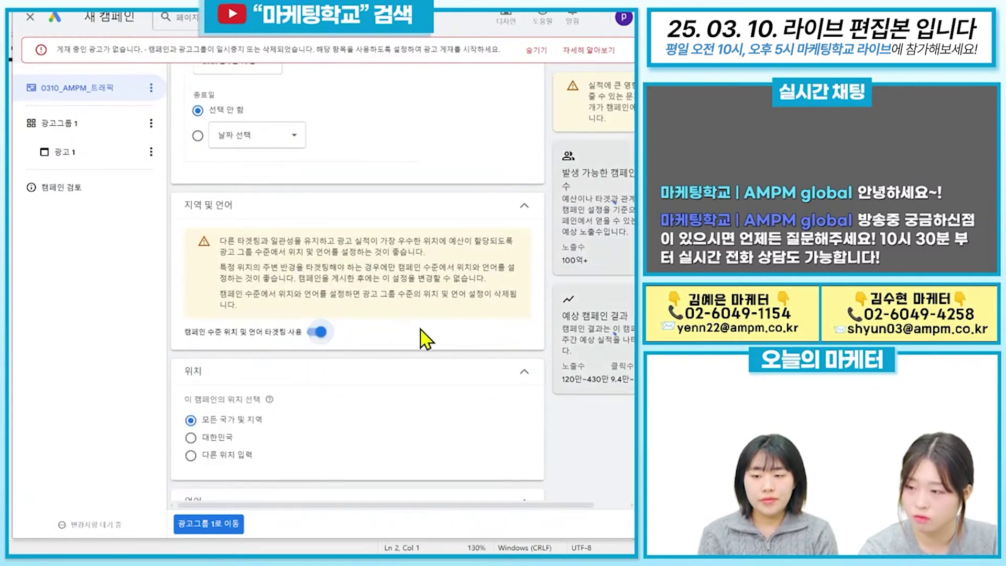
scroll(334, 346, down, 1)
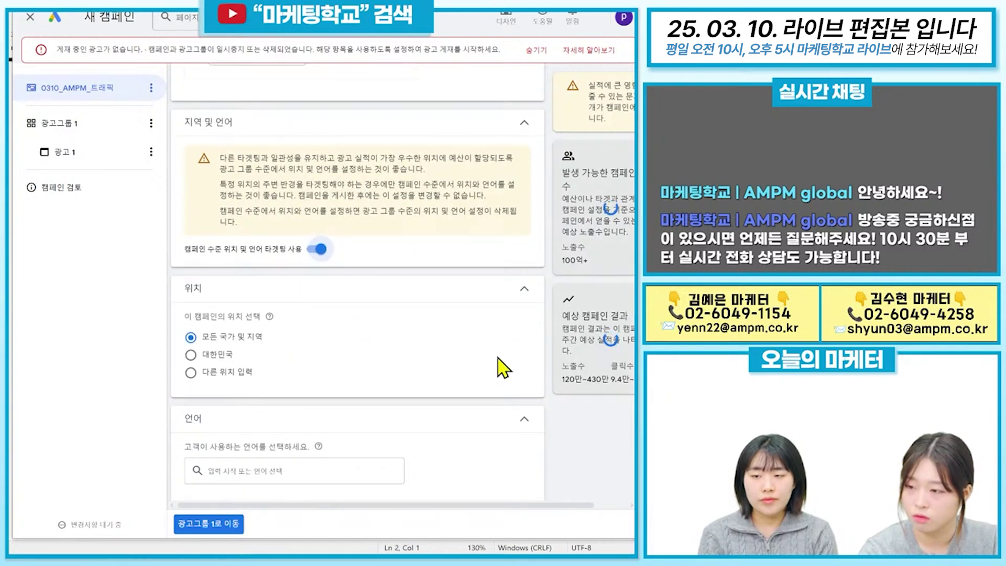
scroll(250, 334, down, 2)
click(192, 316)
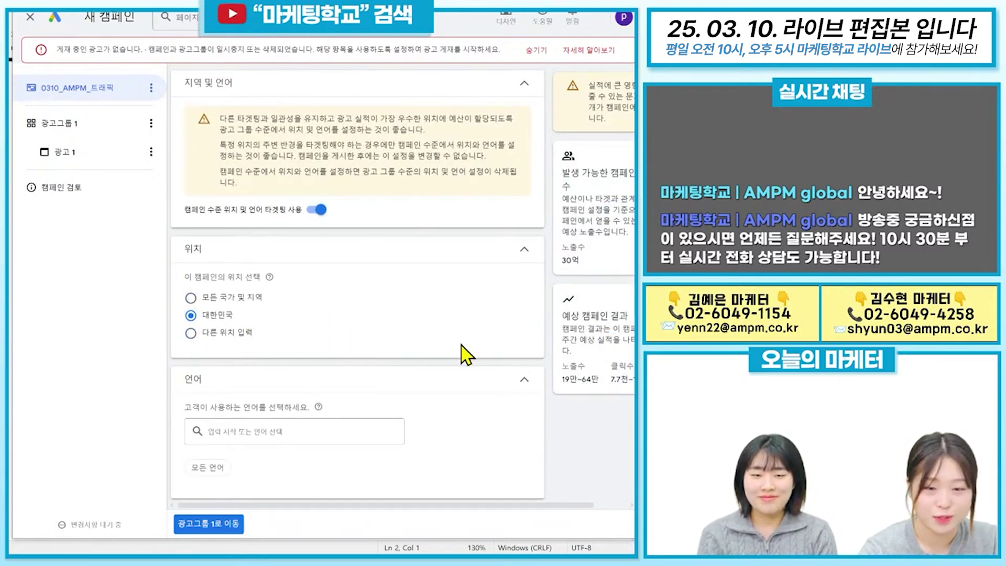
Set the campaign's customer language to 한국어.
scroll(435, 354, down, 1)
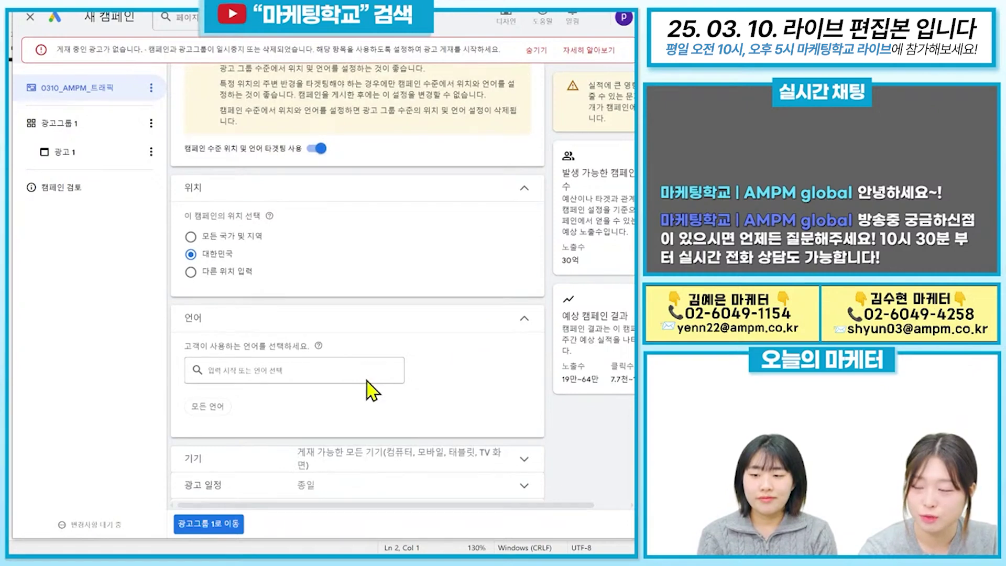
click(289, 372)
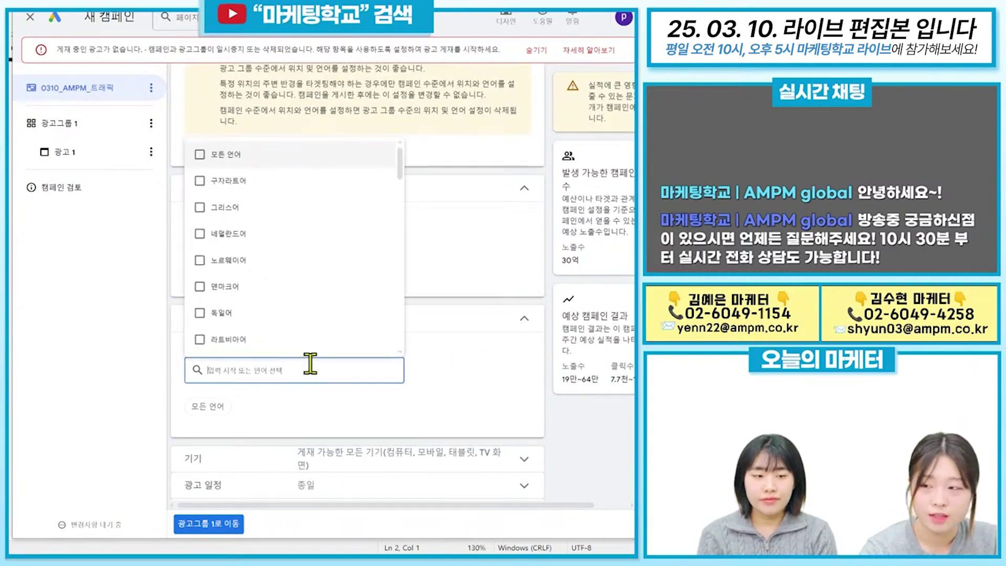
scroll(308, 294, down, 15)
scroll(311, 318, down, 6)
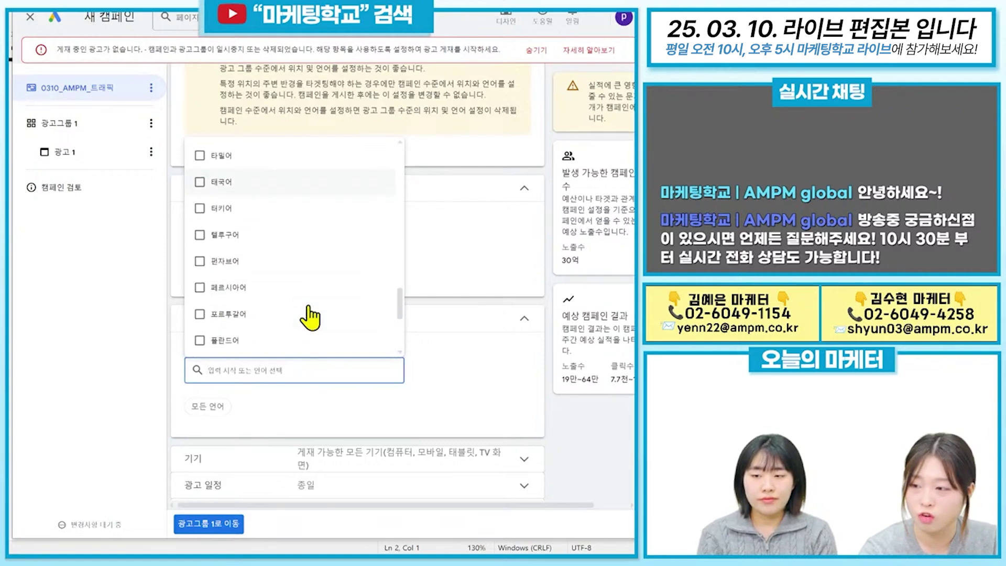
click(258, 277)
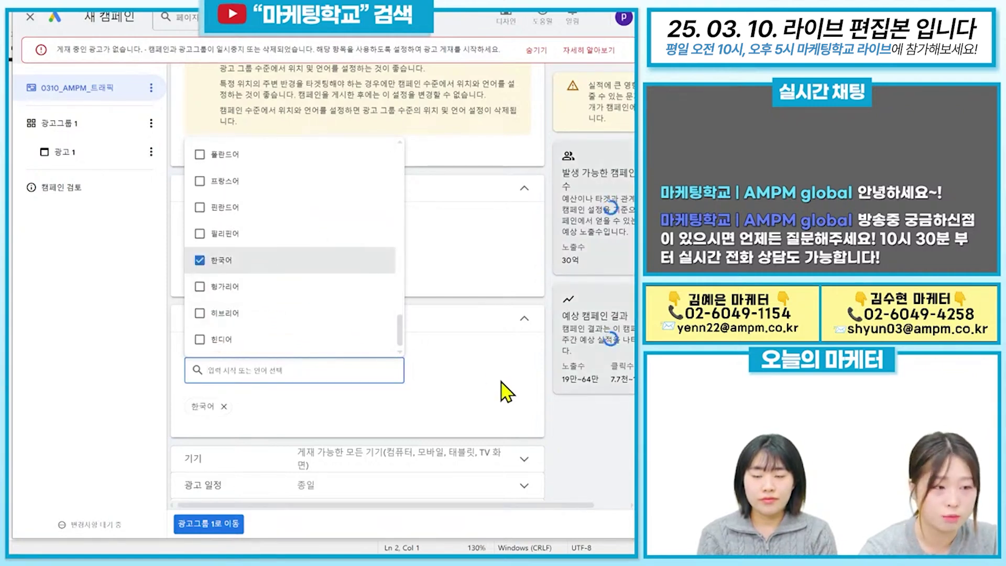
click(479, 370)
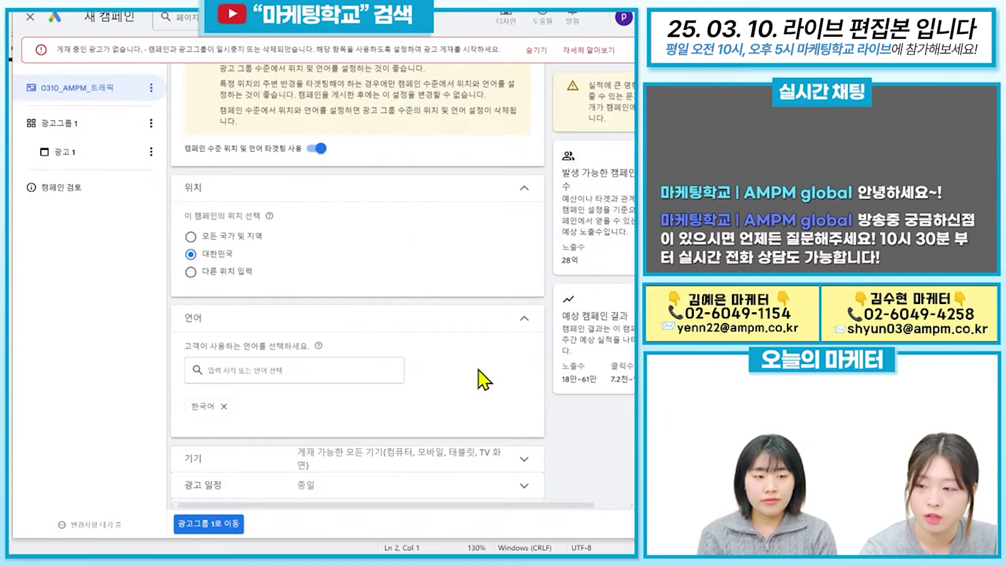
Switch the campaign's device setting to 특정 기기 타겟팅 설정 and review the device types and advanced device targeting.
scroll(500, 380, down, 2)
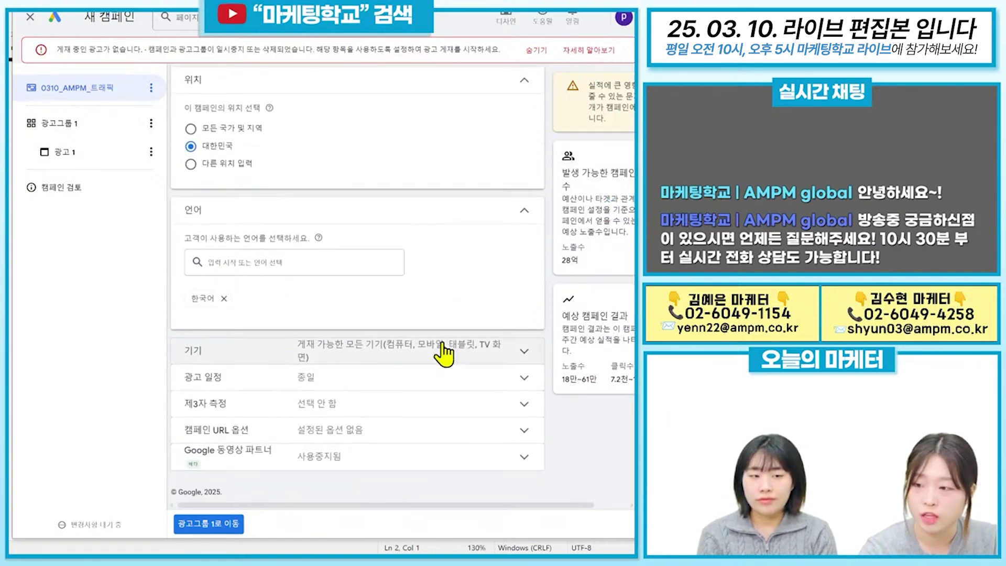
click(467, 348)
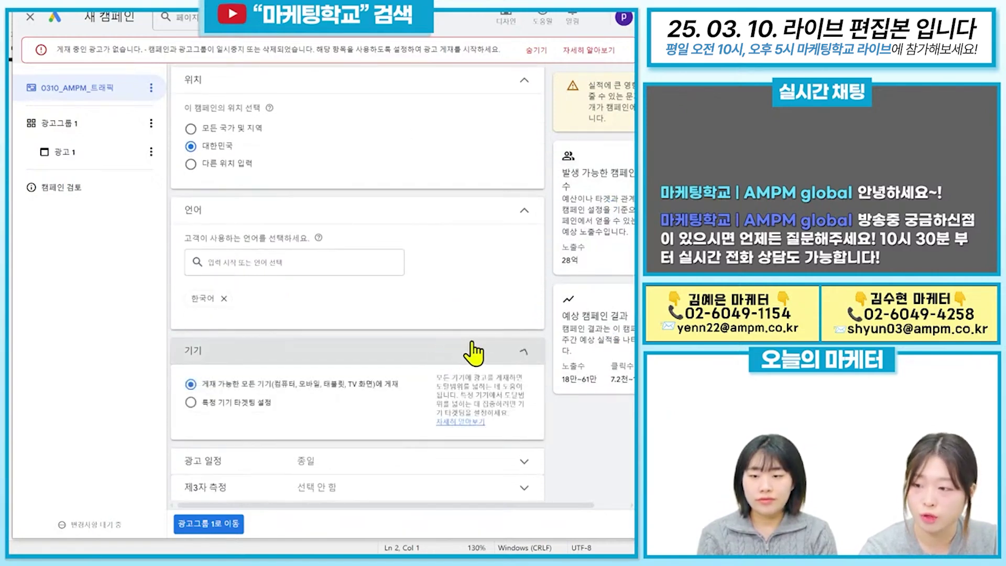
click(216, 404)
scroll(276, 360, down, 1)
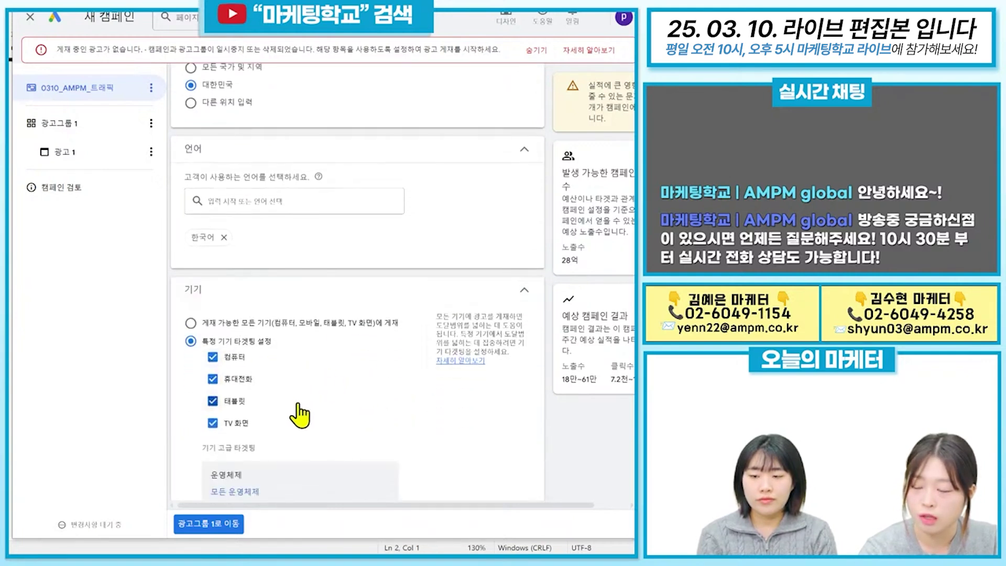
scroll(344, 415, down, 1)
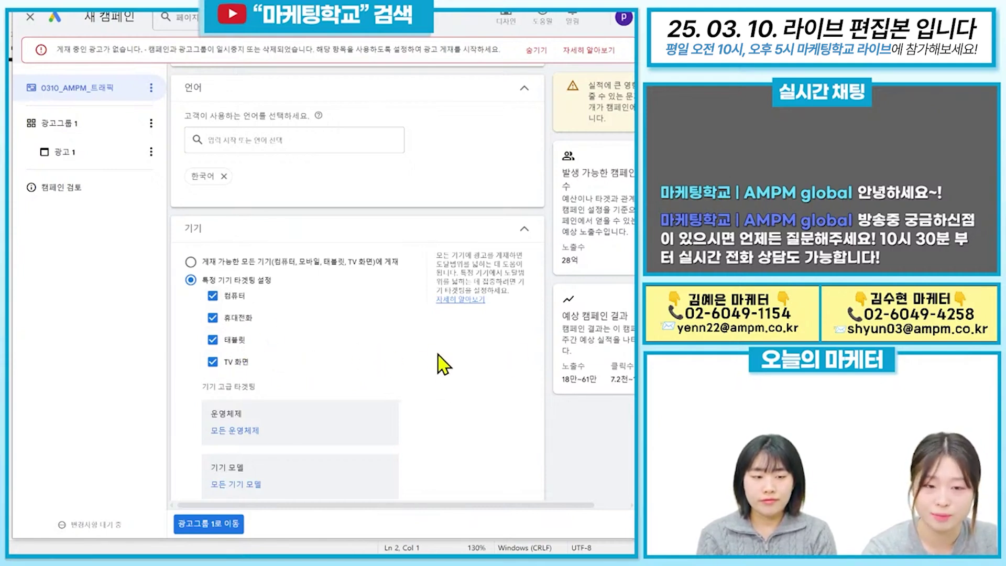
scroll(321, 366, down, 2)
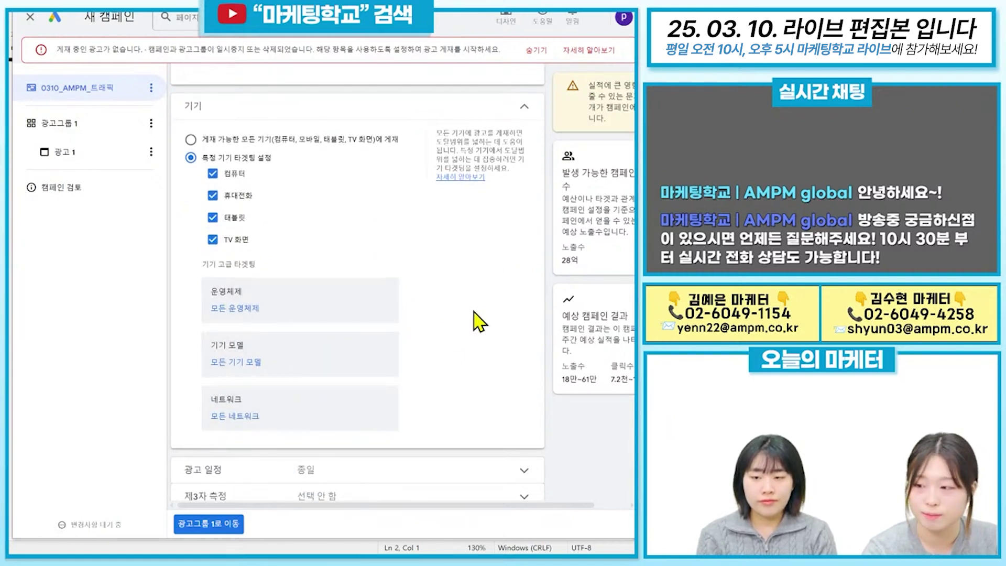
Expand the campaign's ad schedule, third-party measurement and campaign URL options for review.
scroll(507, 310, down, 2)
click(474, 378)
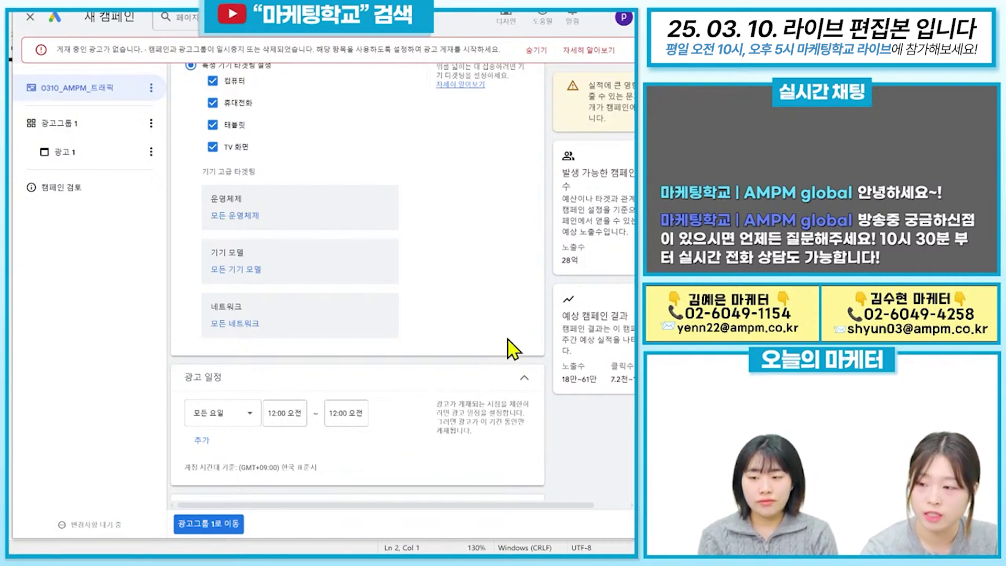
scroll(516, 325, down, 2)
scroll(540, 337, up, 1)
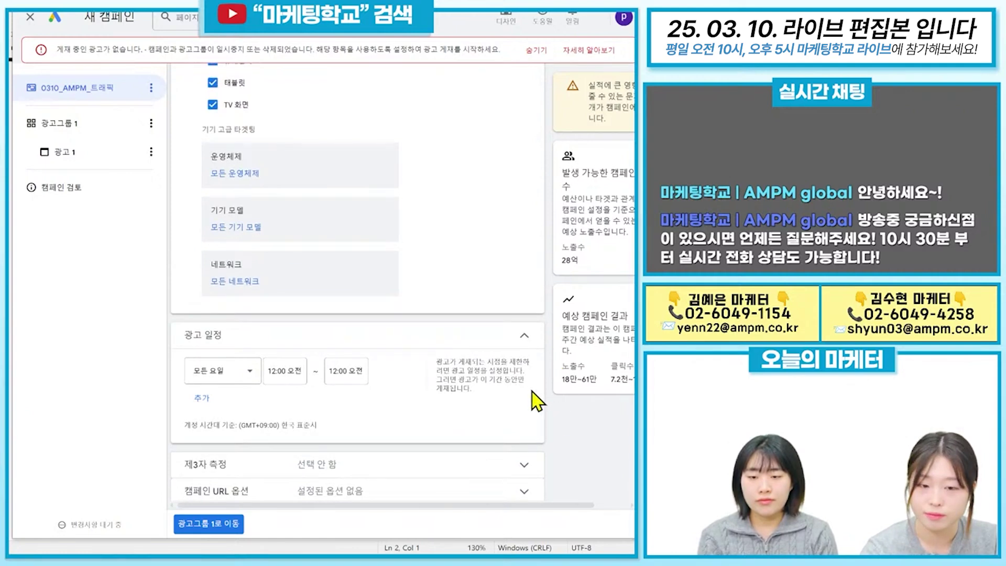
scroll(540, 401, down, 1)
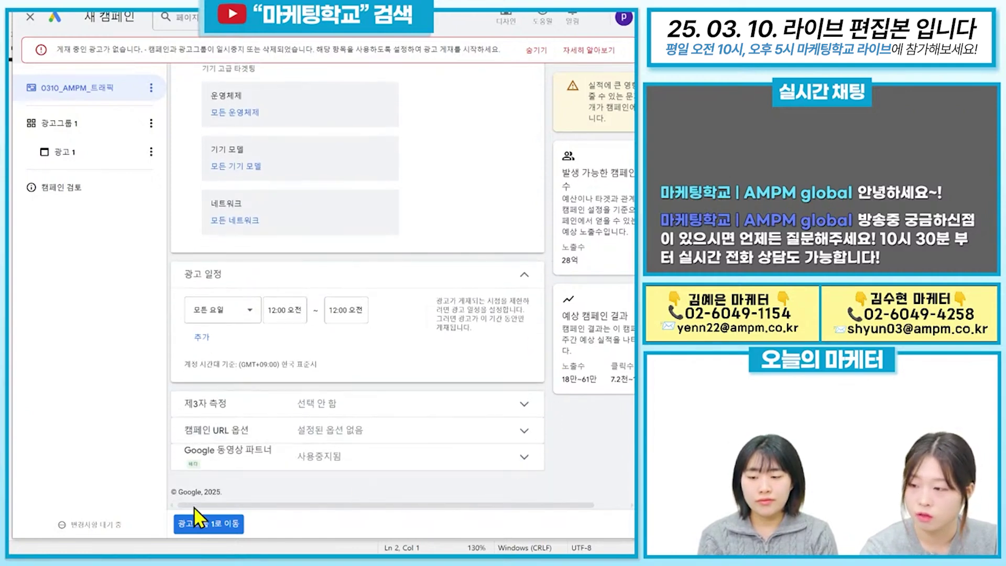
click(499, 408)
scroll(539, 462, down, 2)
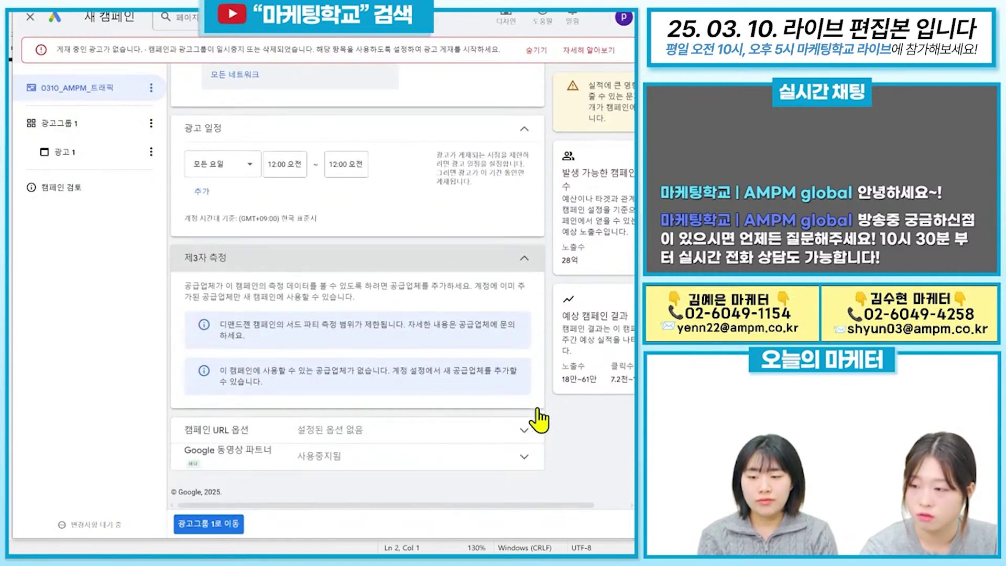
click(523, 433)
scroll(522, 441, down, 3)
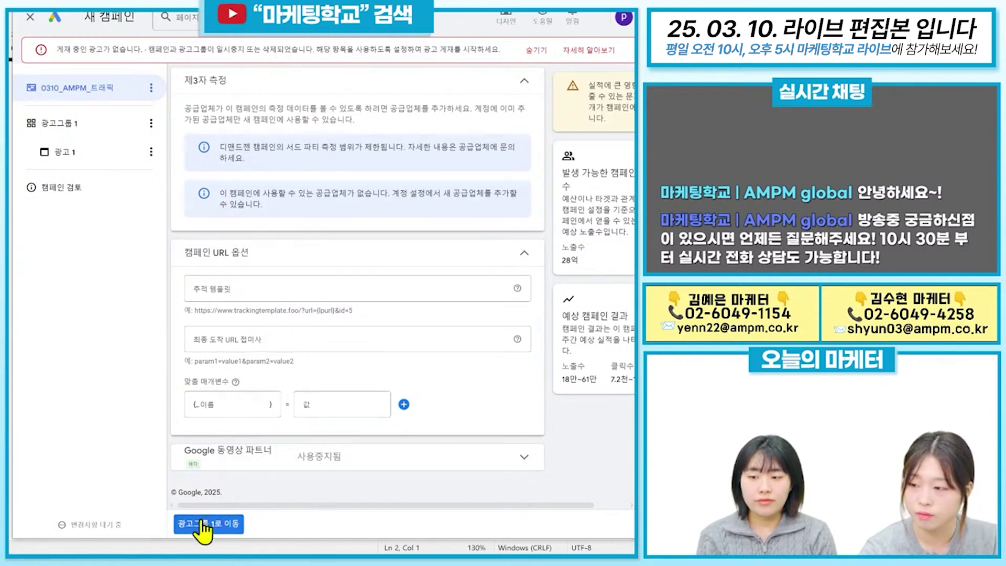
Open the campaign's ad group 광고그룹 1 and rename it as 0310_ AMPM_관심사.
click(96, 133)
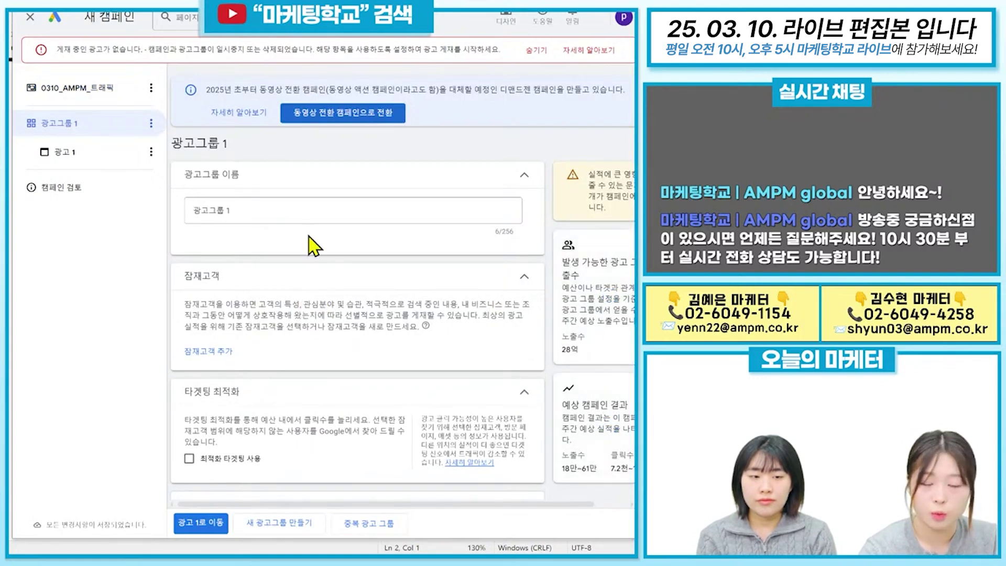
click(257, 212)
key(BackSpace)
key(BackSpace)
key(BackSpace)
key(BackSpace)
key(BackSpace)
key(BackSpace)
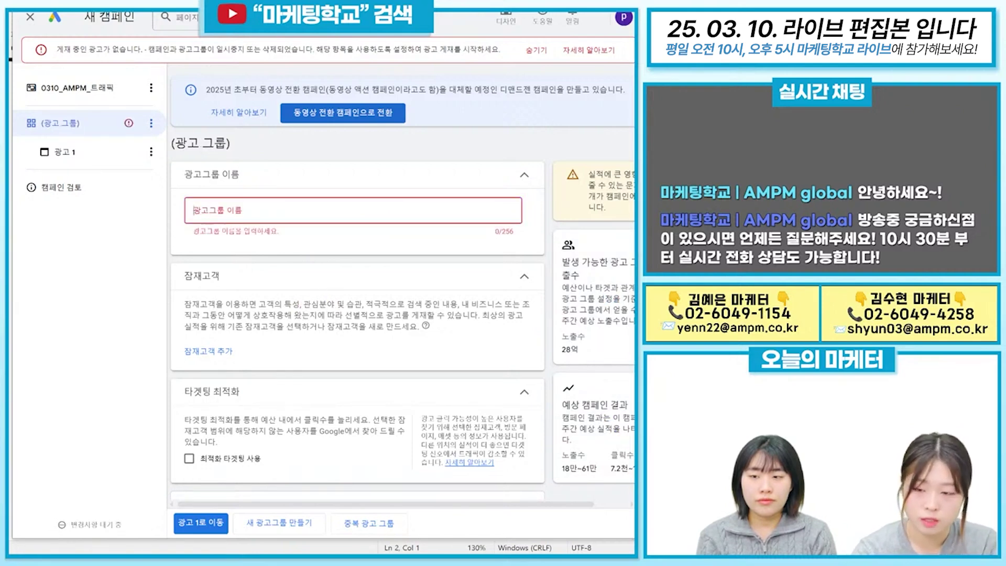
text(0310)
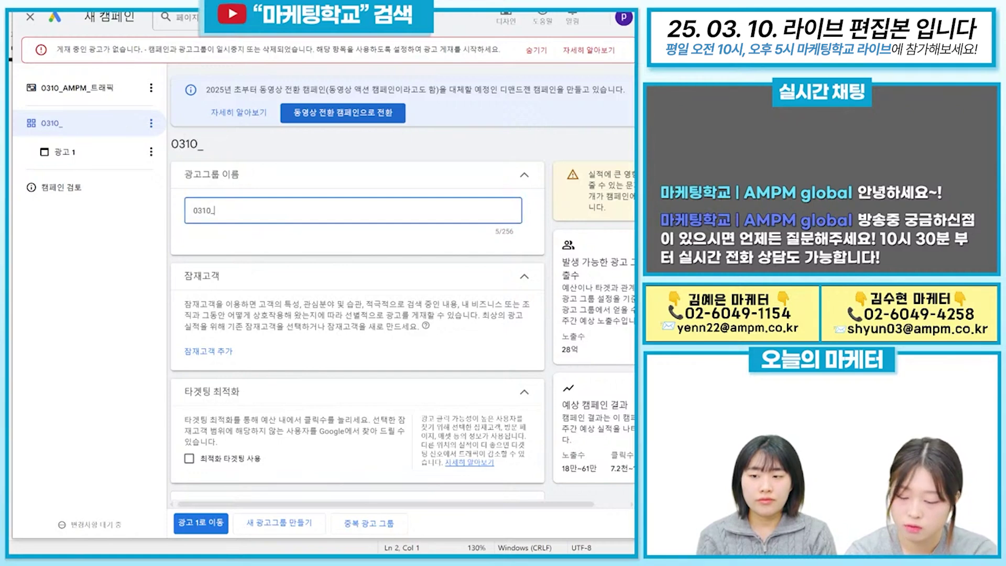
text(_ AMPM)
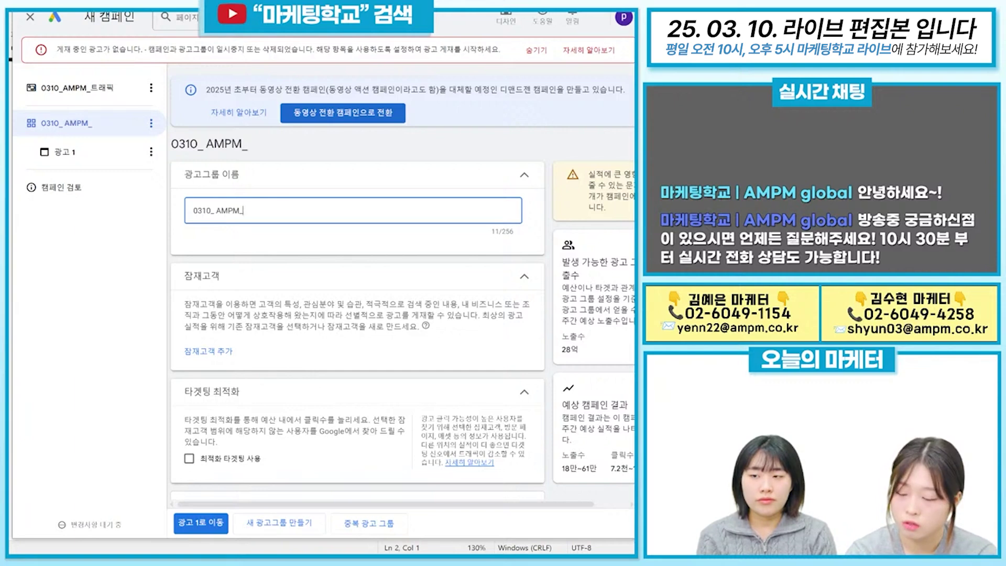
text(_)
text(관심)
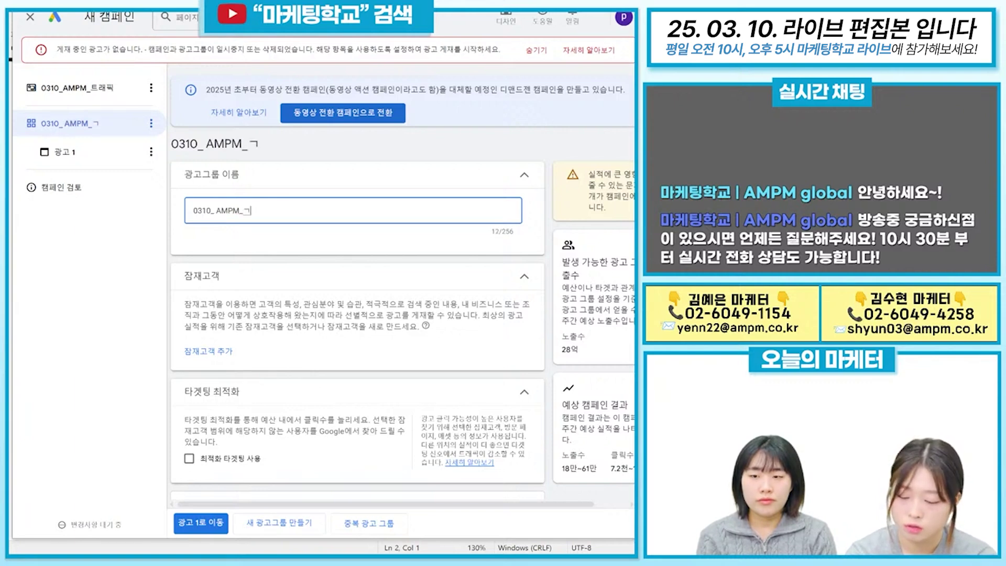
text(사)
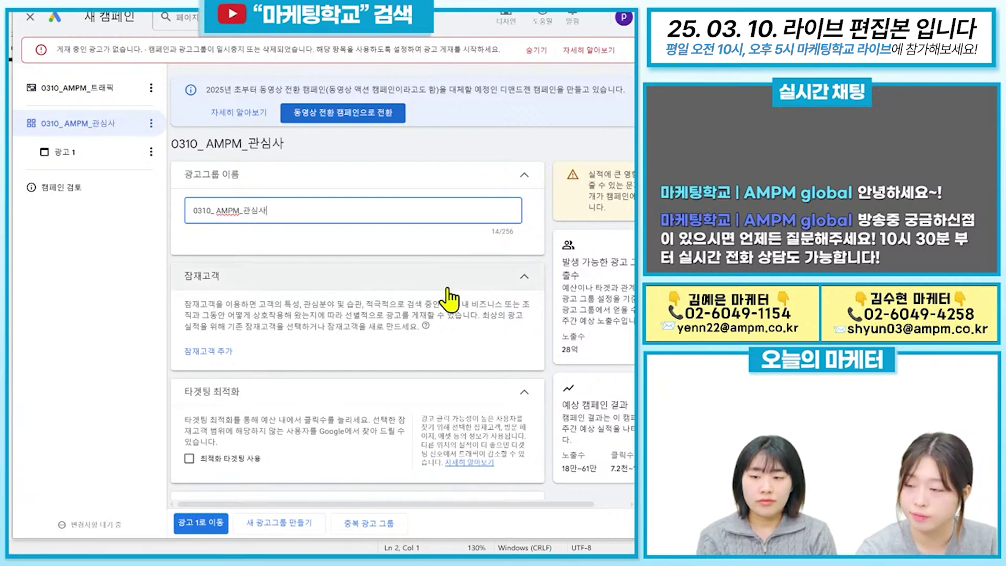
Start a new audience for the ad group and name it 마케터.
click(494, 277)
click(494, 285)
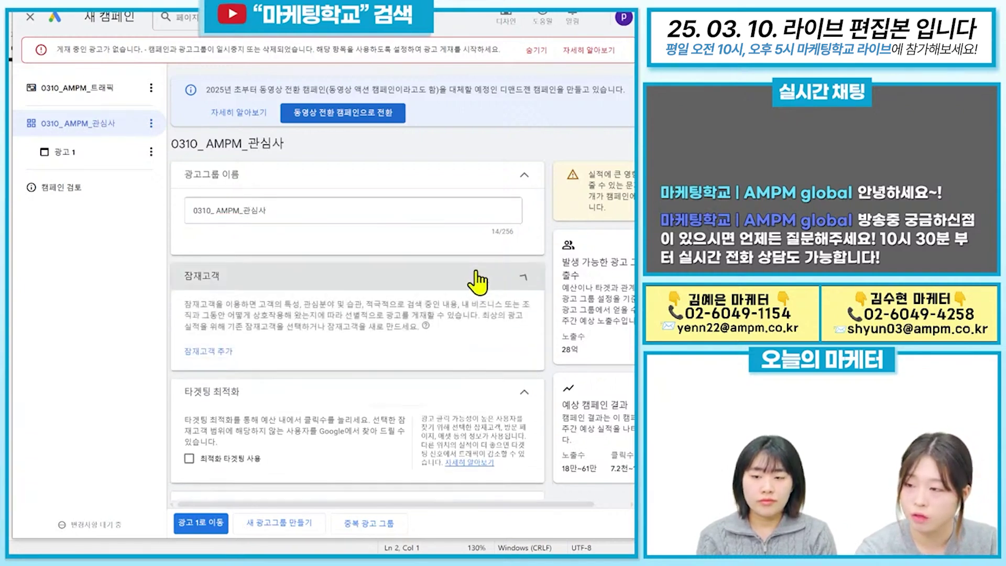
click(223, 361)
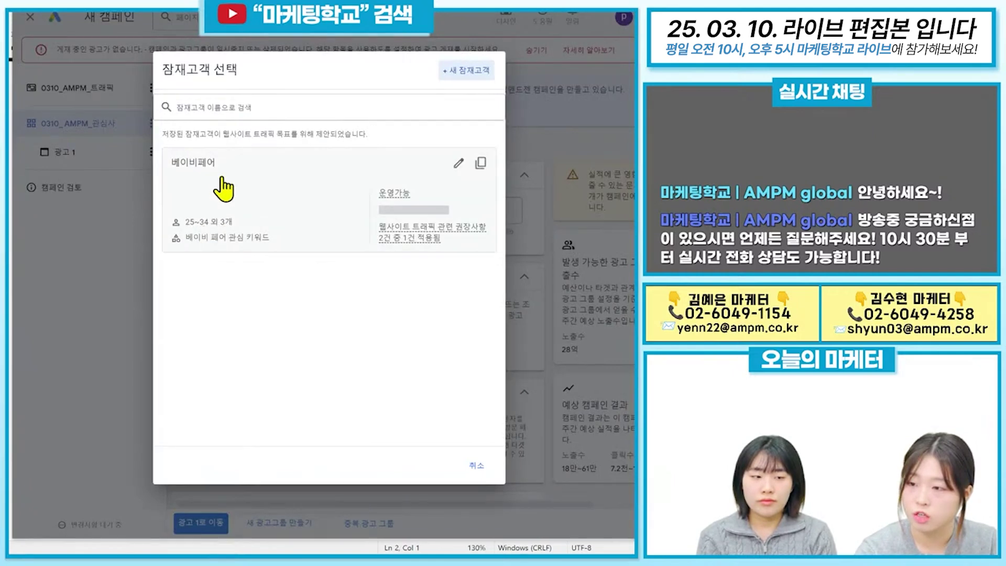
click(465, 79)
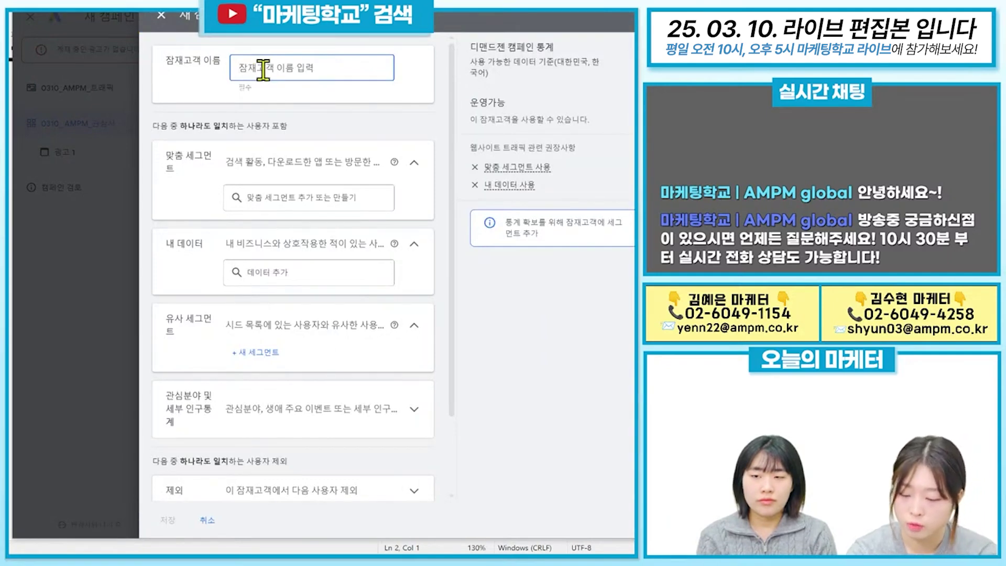
text(마케티)
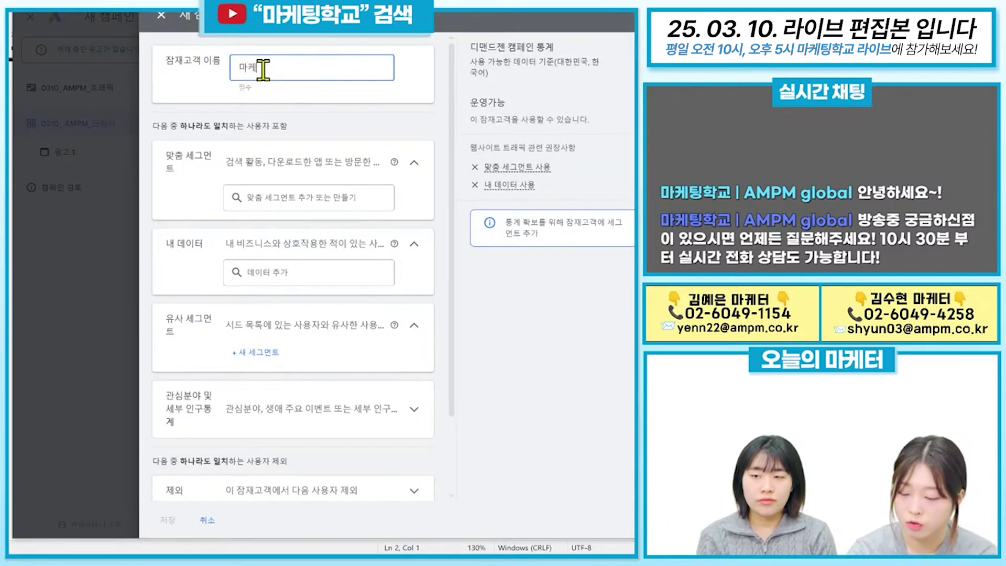
Look over the new audience's custom segment search and its other targeting sections without adding a segment.
click(279, 197)
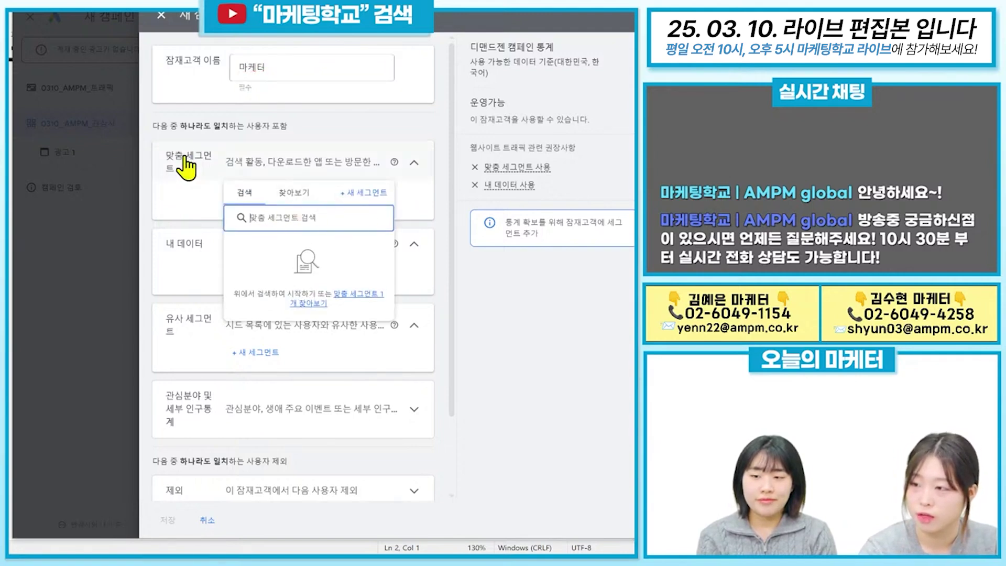
drag(152, 157, 201, 181)
click(545, 311)
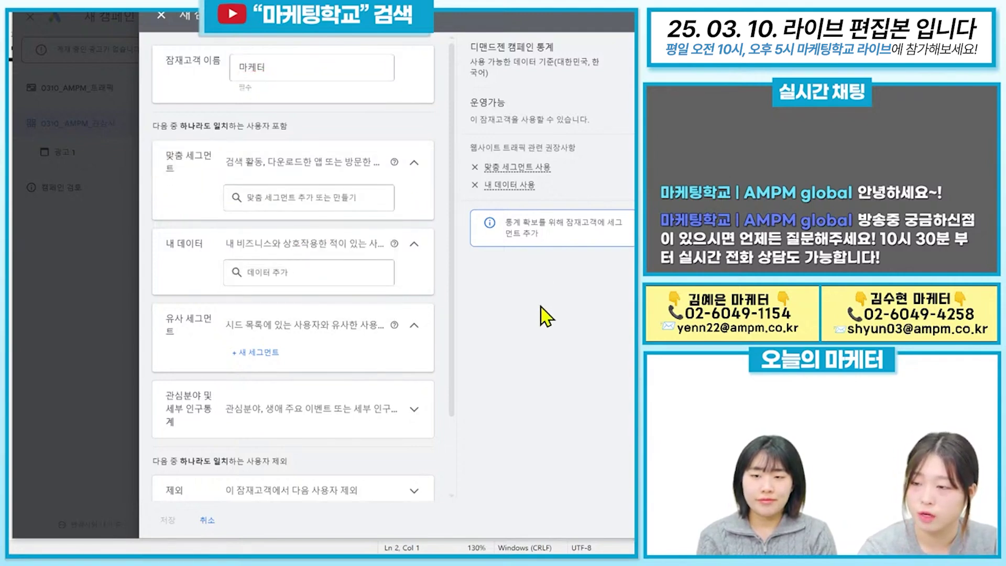
scroll(262, 262, down, 2)
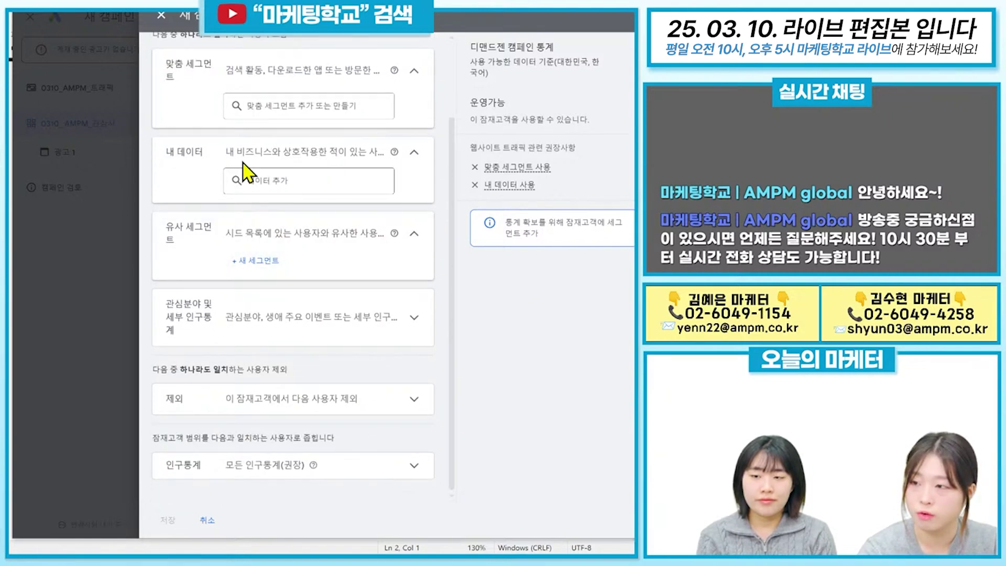
click(317, 107)
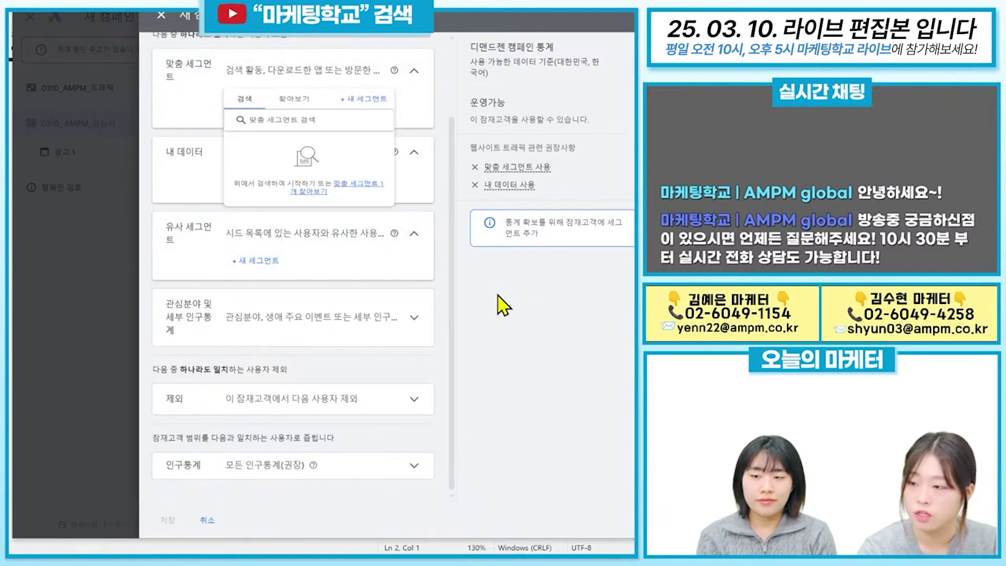
click(505, 247)
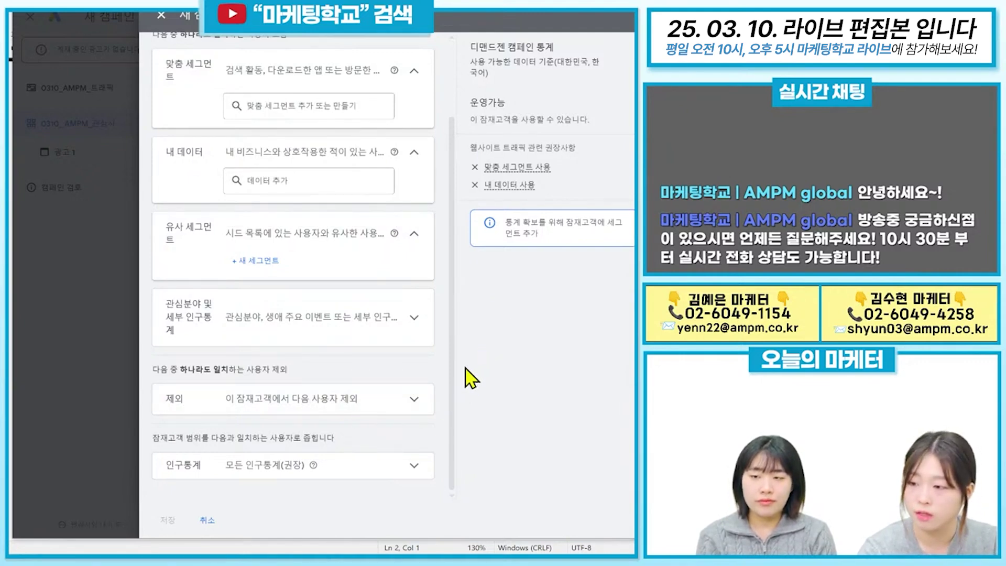
Expand the new audience's exclusion and demographics settings, including 기타 인구통계, for review.
click(407, 402)
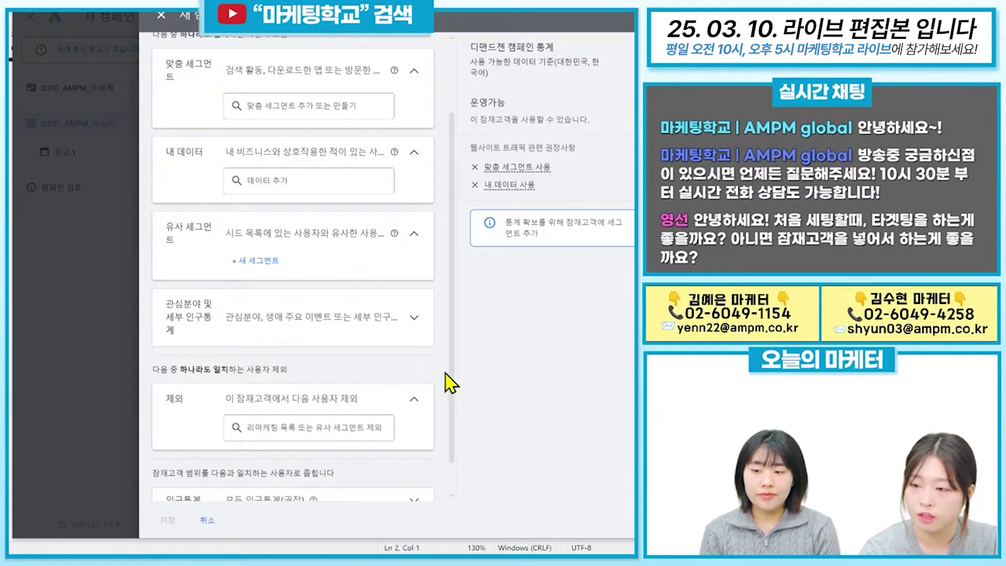
scroll(456, 380, down, 1)
click(413, 467)
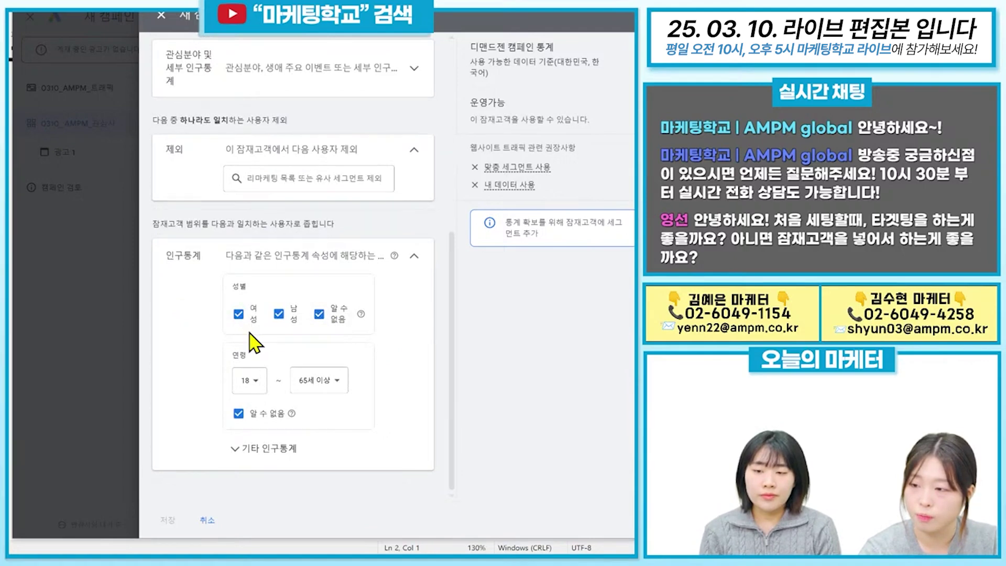
click(297, 450)
scroll(426, 411, down, 3)
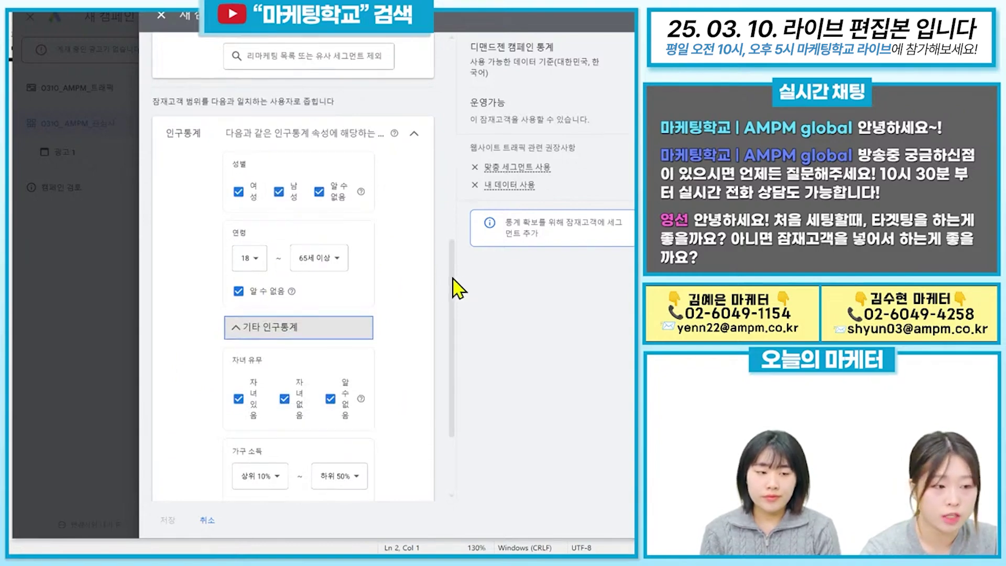
Set the new audience's age range to 25 to 54.
click(256, 263)
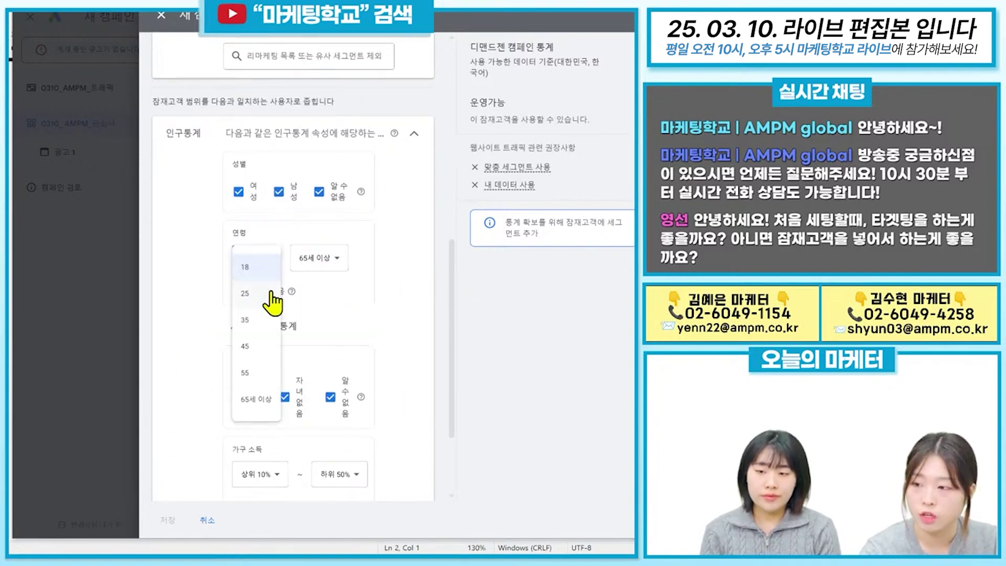
click(262, 296)
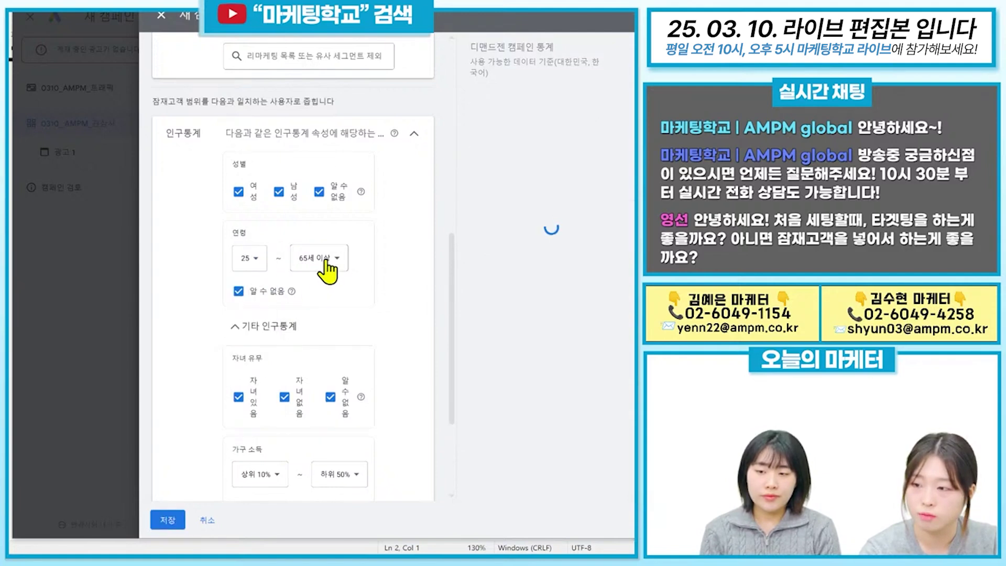
click(320, 260)
click(322, 346)
scroll(422, 309, down, 3)
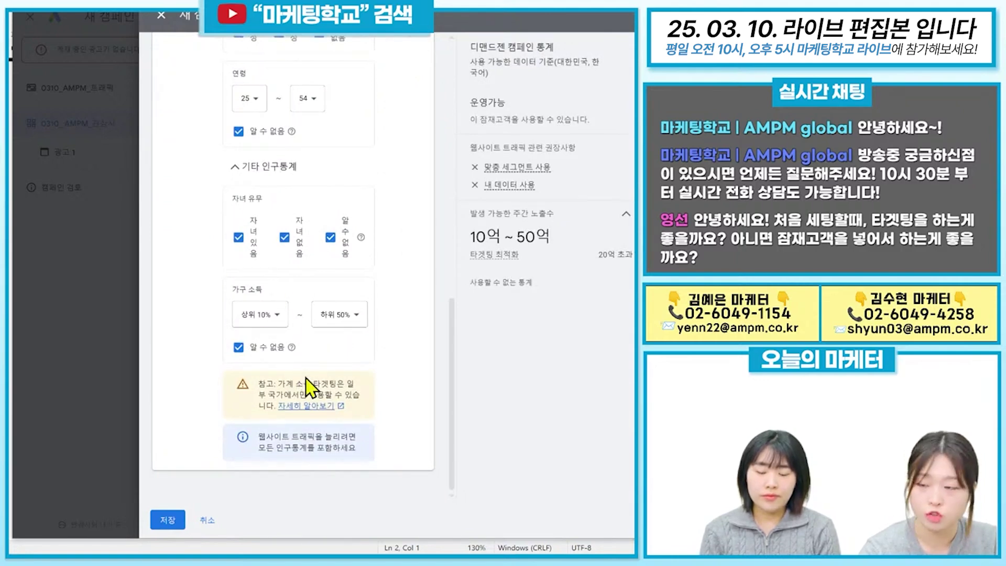
Discard the new audience and leave the audience selection without choosing a saved one.
click(208, 525)
click(416, 295)
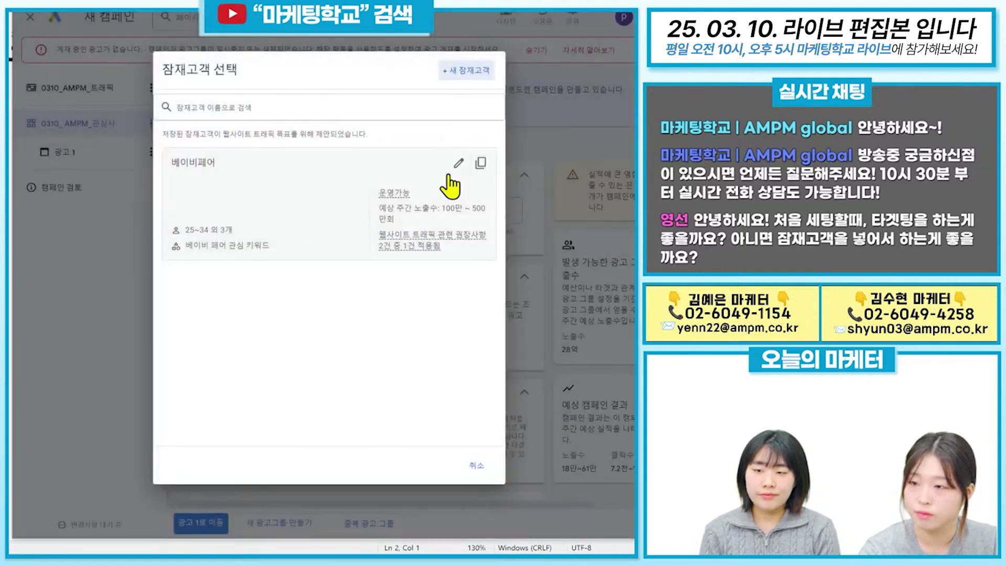
click(477, 467)
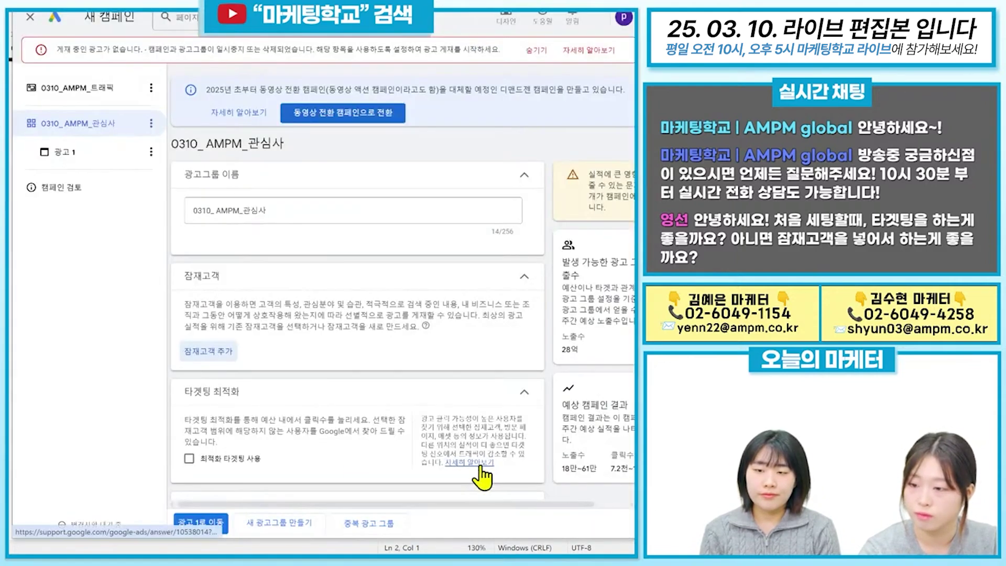
Examine the ad group's 타겟팅 최적화 description and expand the 광고그룹 URL 옵션 settings.
scroll(513, 338, down, 2)
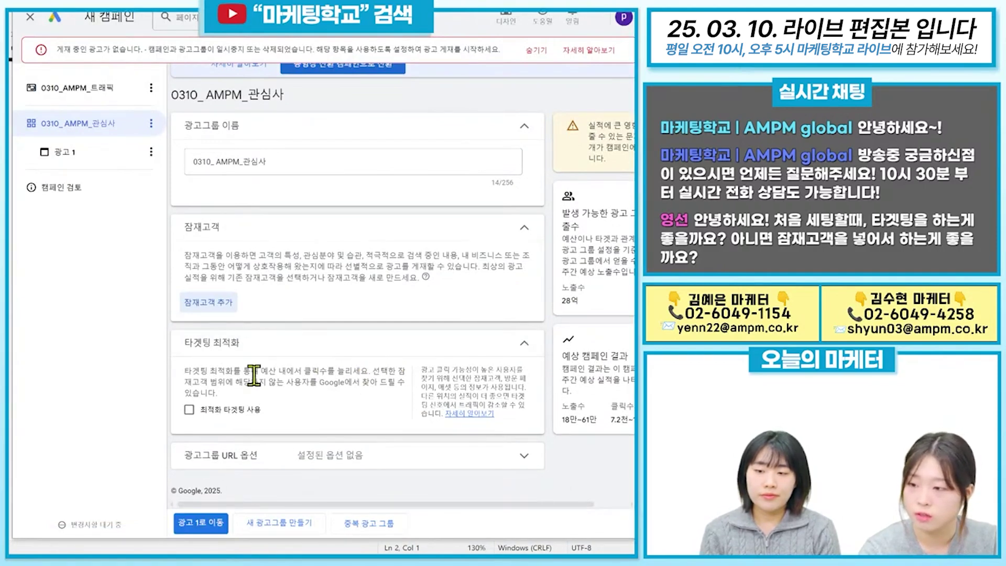
drag(251, 382, 367, 388)
click(389, 426)
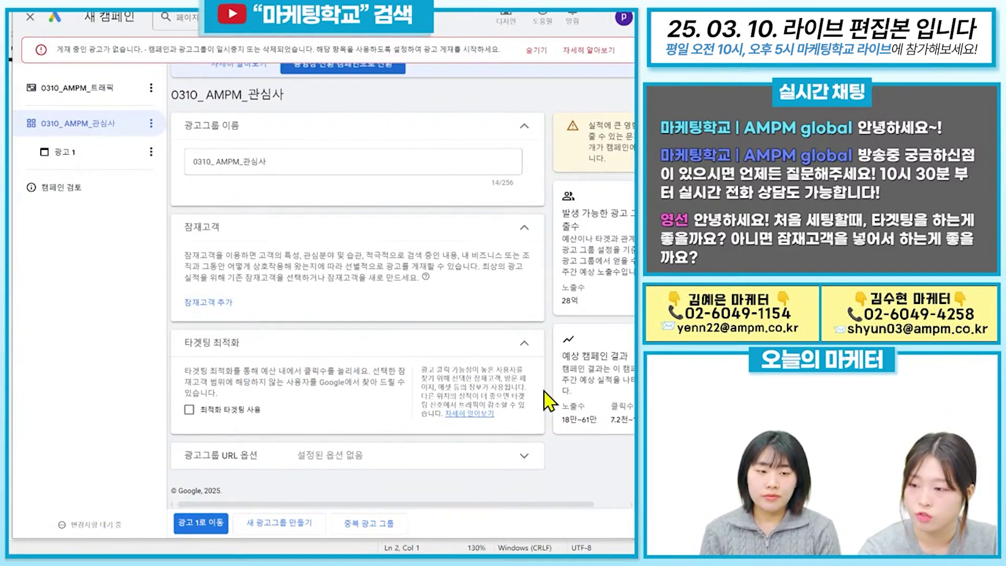
click(475, 458)
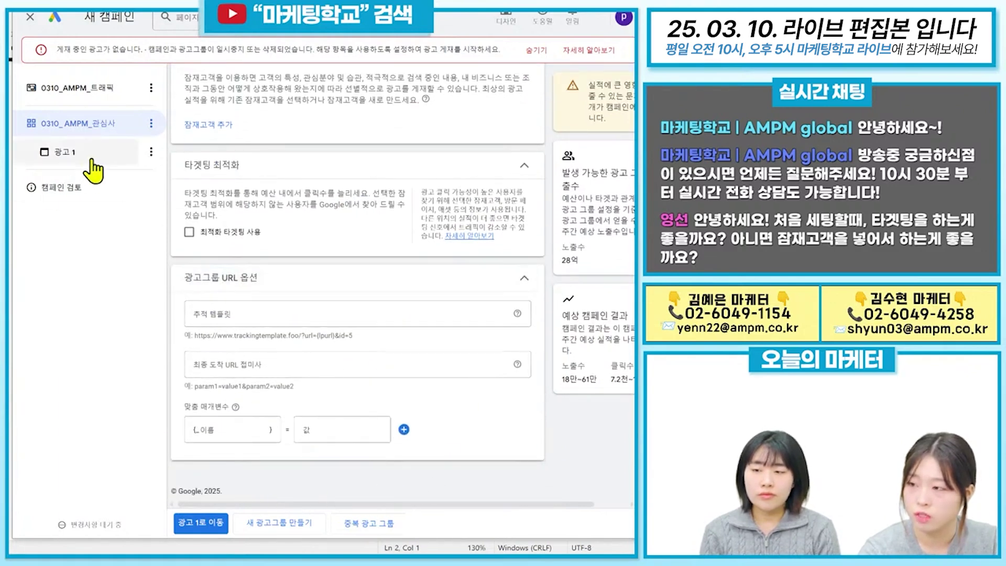
Open the ad 광고 1 and compare its single image, video and carousel image types, ending on 동영상 광고.
click(120, 159)
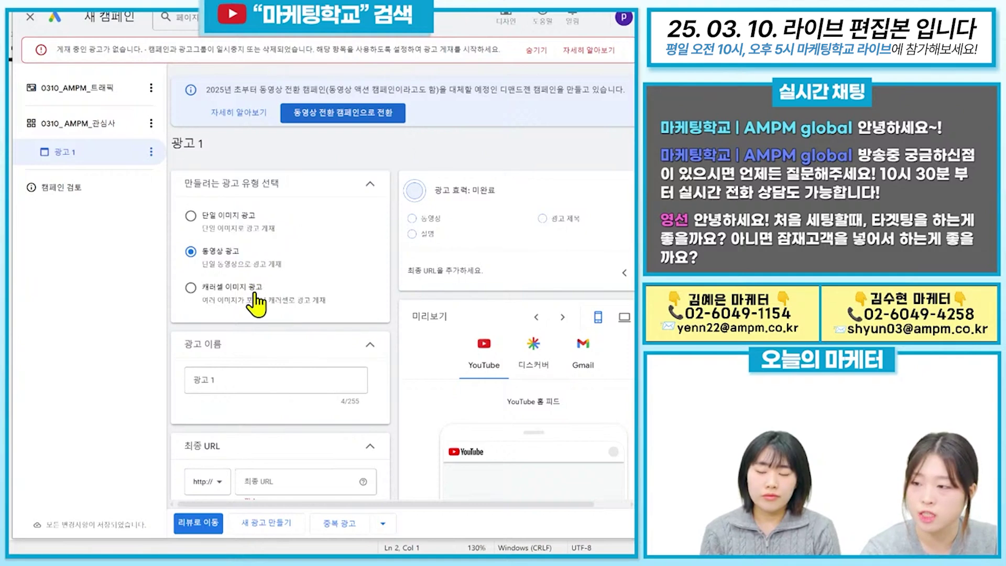
click(223, 217)
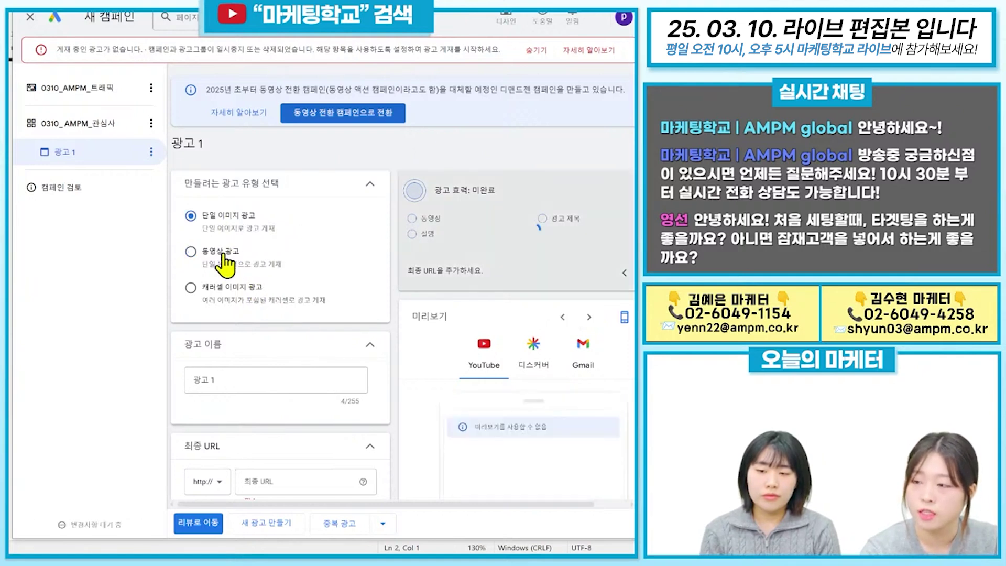
click(230, 265)
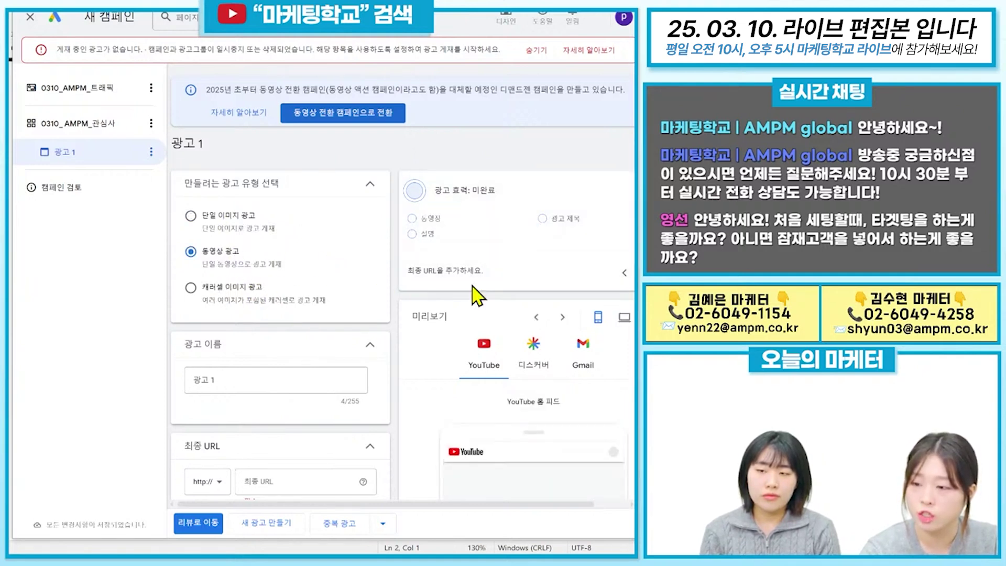
scroll(487, 288, down, 3)
scroll(199, 283, up, 3)
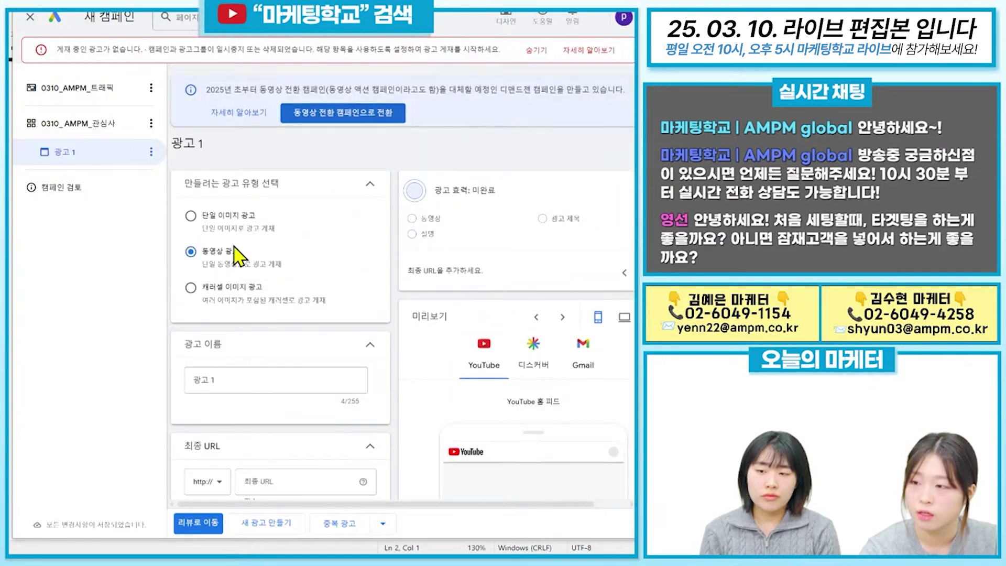
click(192, 288)
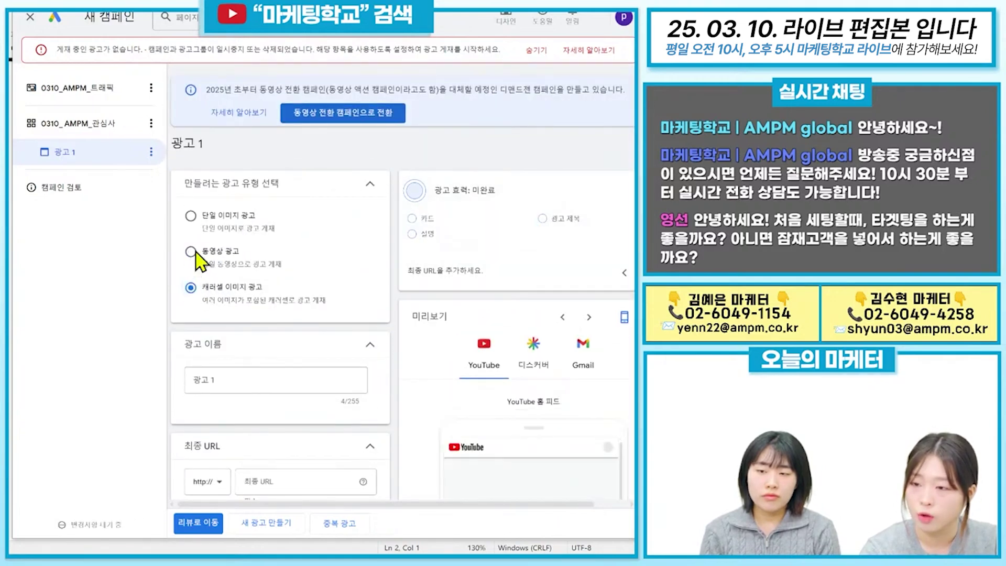
click(192, 252)
Rename the ad 광고 1 as AMPM.
scroll(340, 273, down, 3)
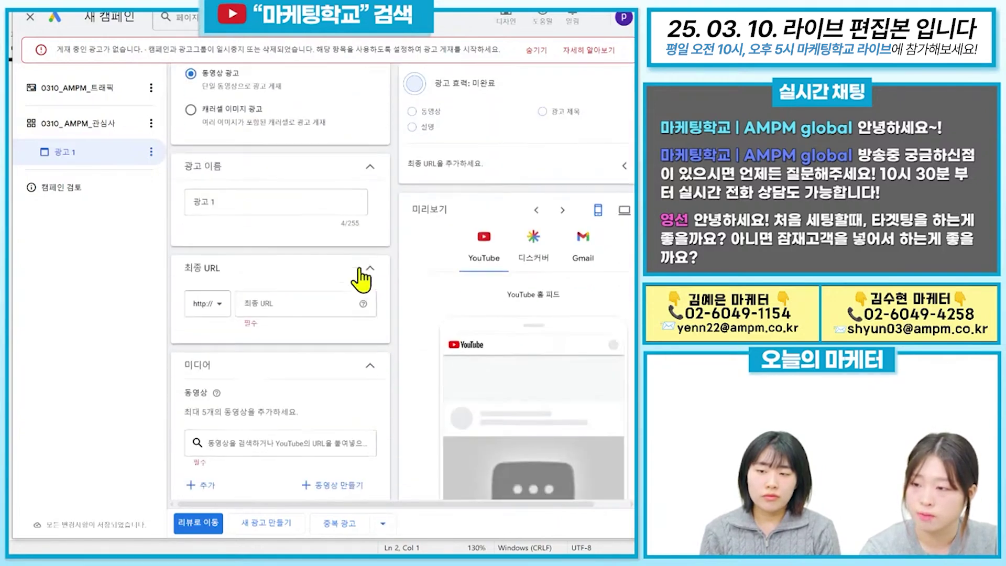
click(280, 205)
drag(262, 195, 181, 198)
key(BackSpace)
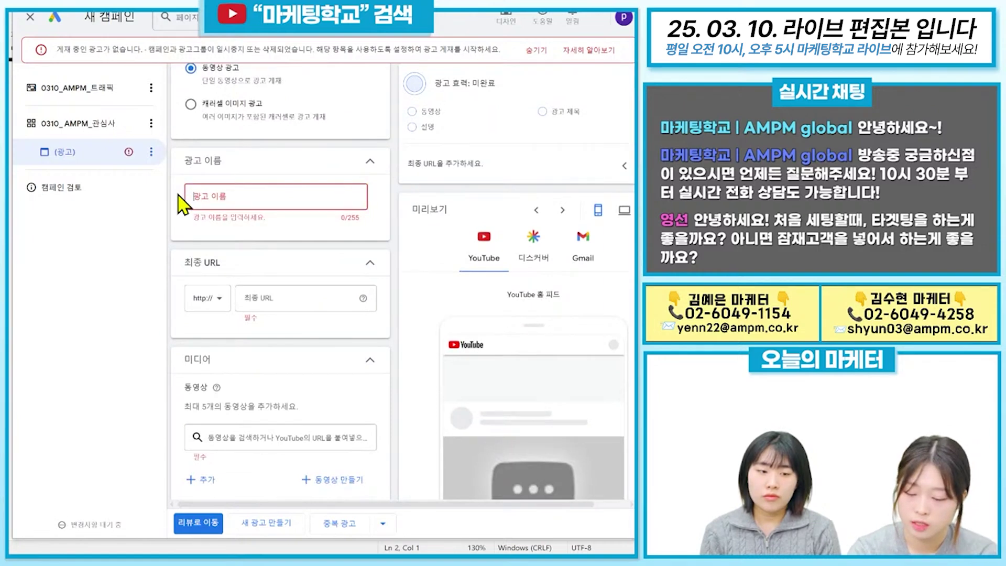
text(AMPM)
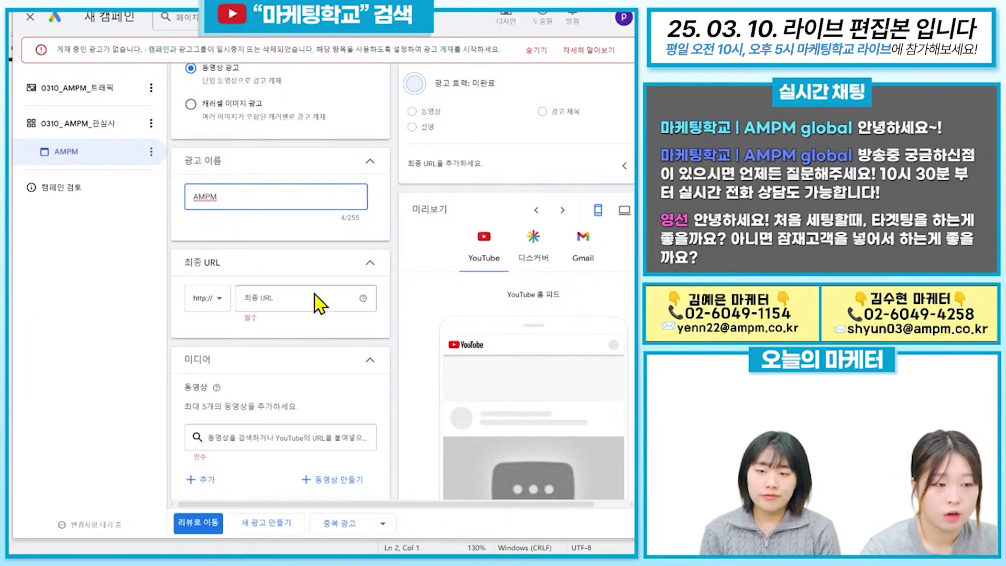
Look over the ad's final URL field and the media section's video and logo requirements without filling them in.
click(290, 297)
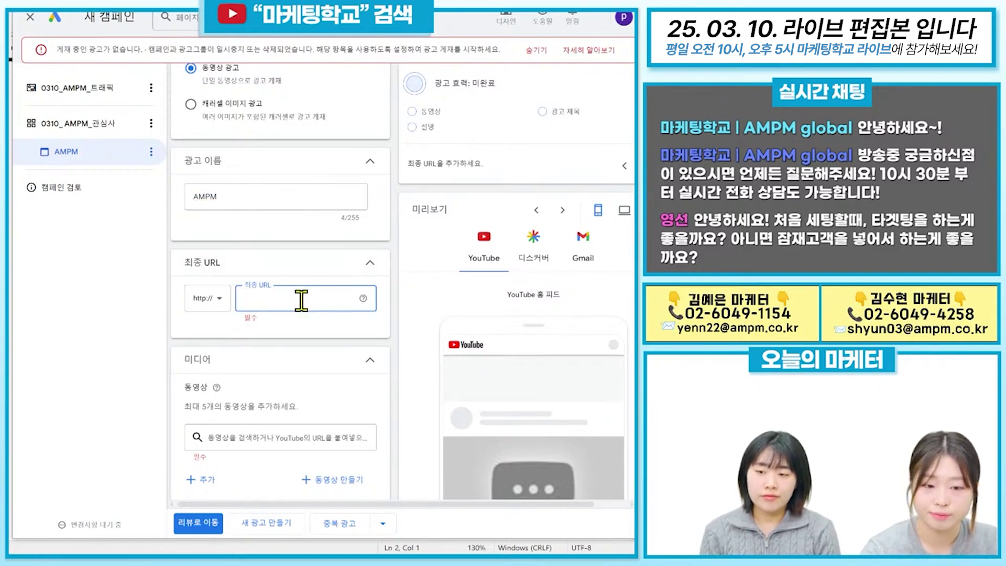
scroll(300, 299, down, 2)
scroll(294, 310, up, 1)
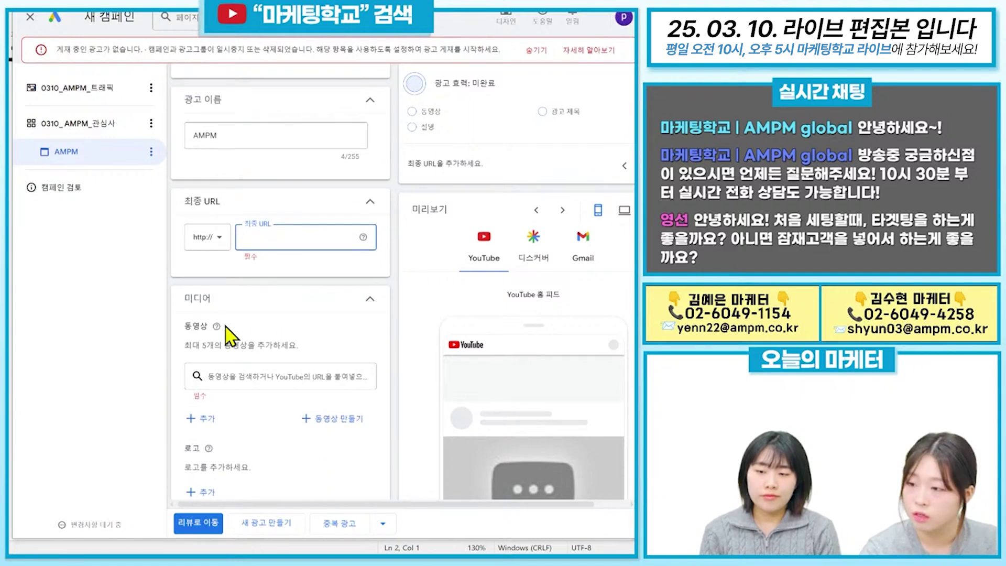
scroll(309, 325, down, 1)
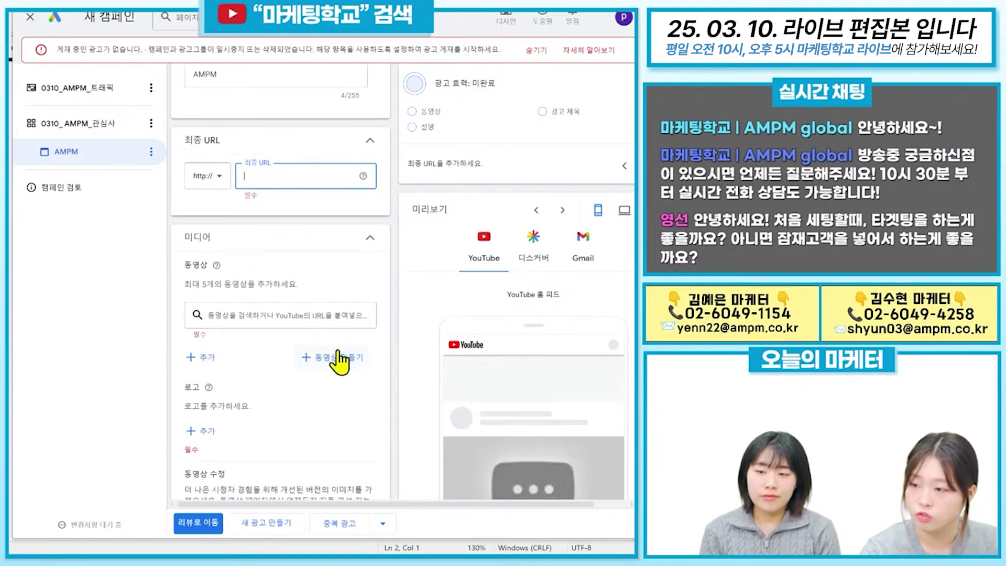
scroll(340, 362, up, 1)
scroll(340, 362, down, 2)
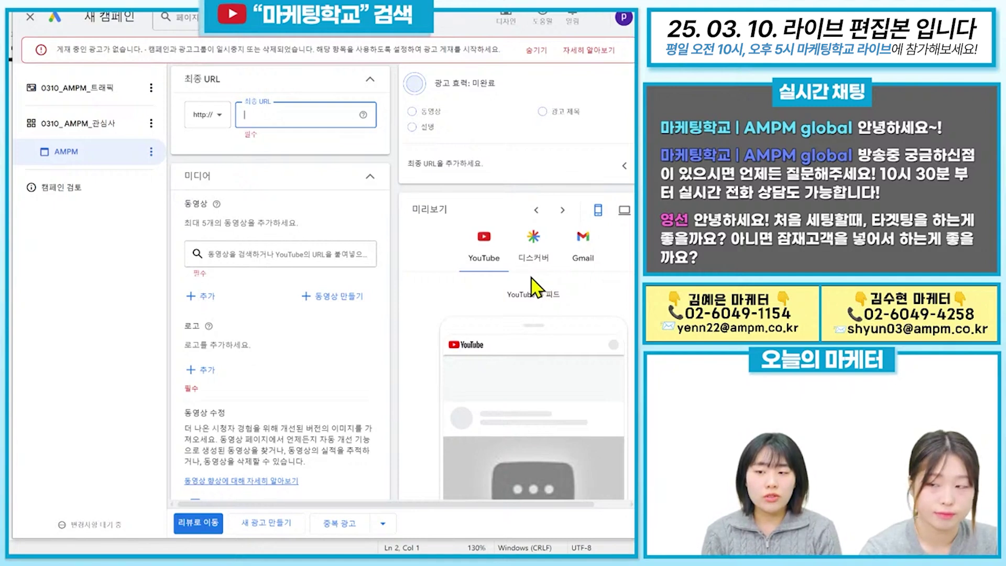
scroll(326, 251, up, 1)
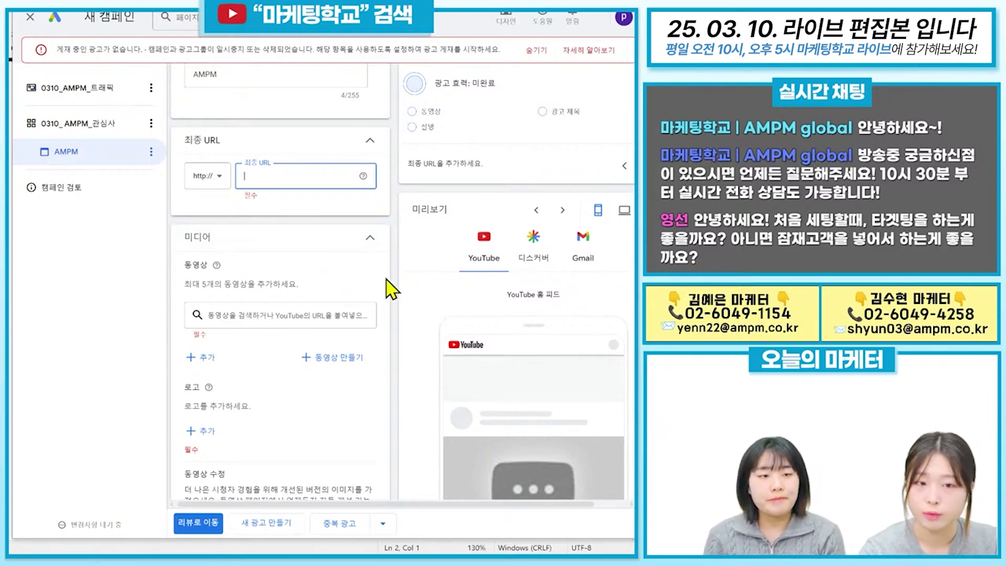
scroll(301, 270, up, 2)
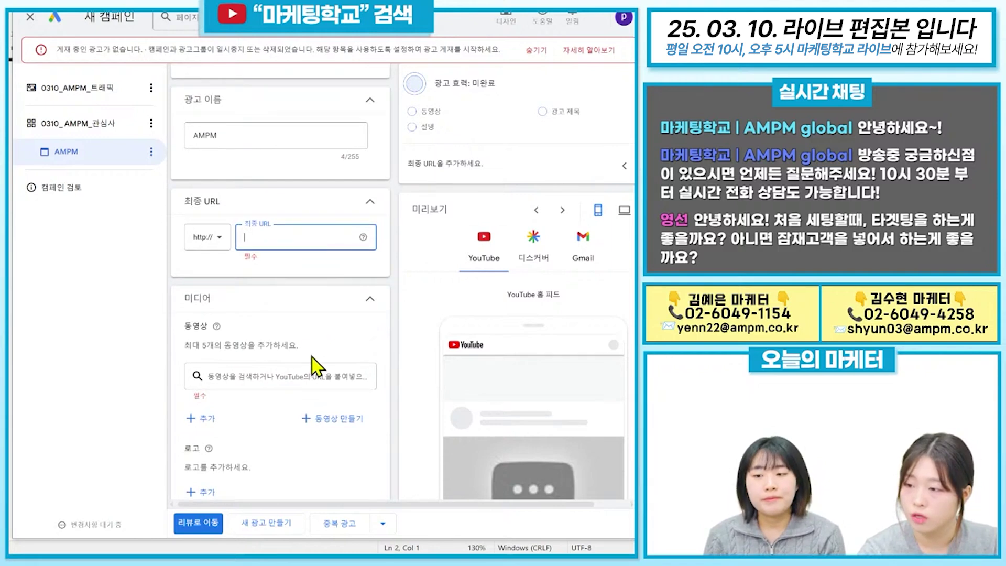
Examine the 동영상 수정 options and the ad's headline, long headline and description fields.
scroll(311, 362, down, 2)
scroll(315, 348, down, 2)
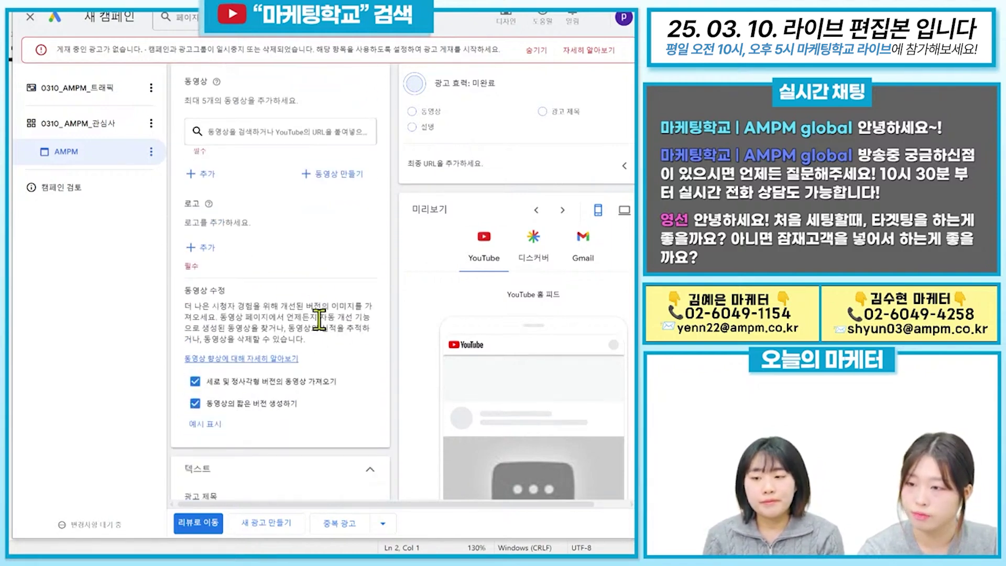
scroll(322, 325, up, 1)
scroll(283, 263, down, 1)
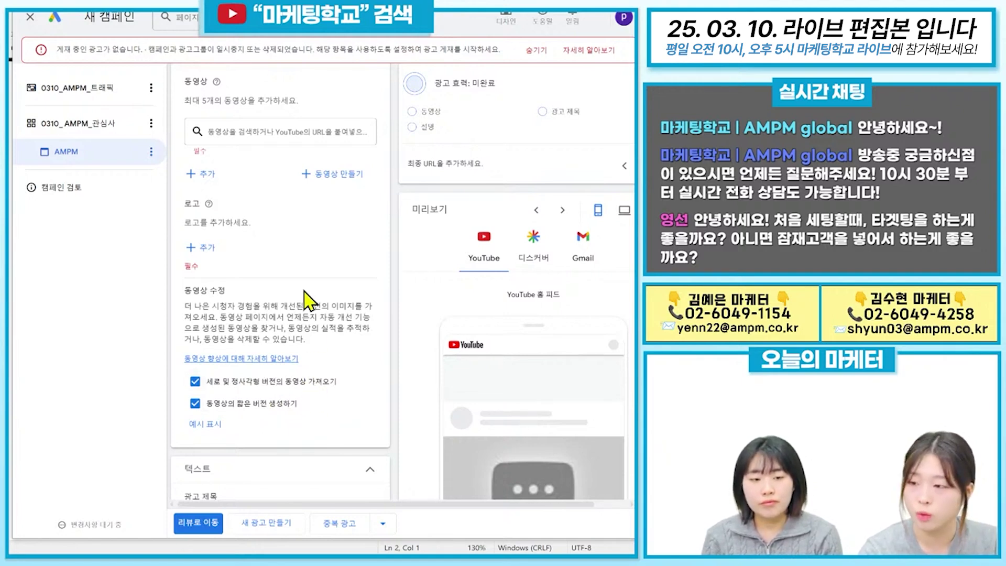
scroll(370, 333, down, 1)
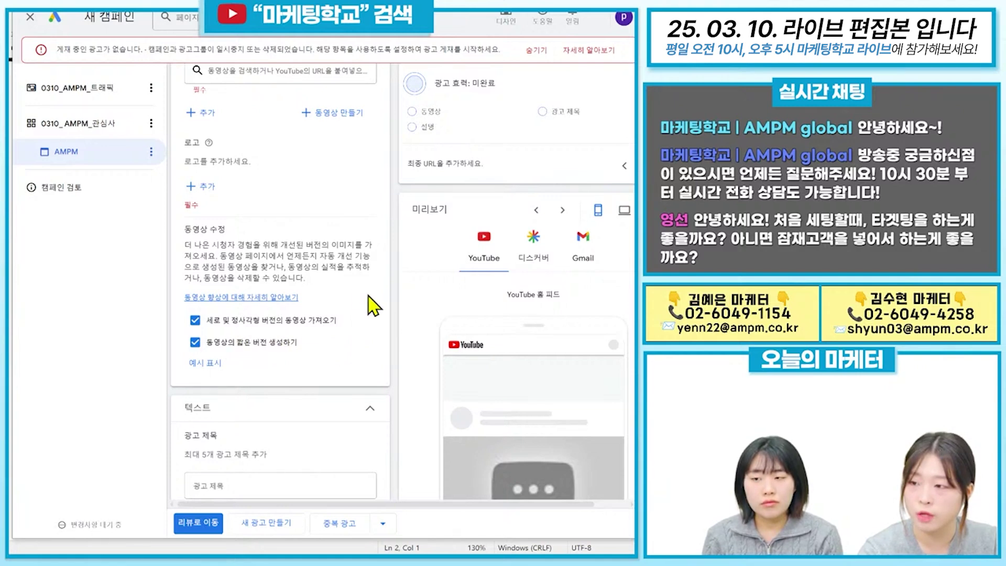
scroll(370, 307, up, 1)
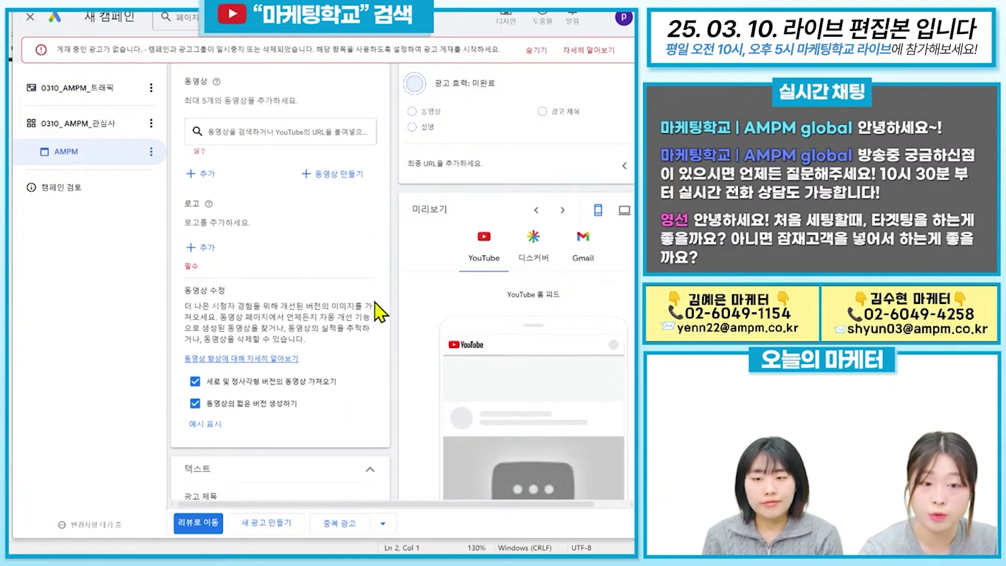
scroll(330, 289, down, 1)
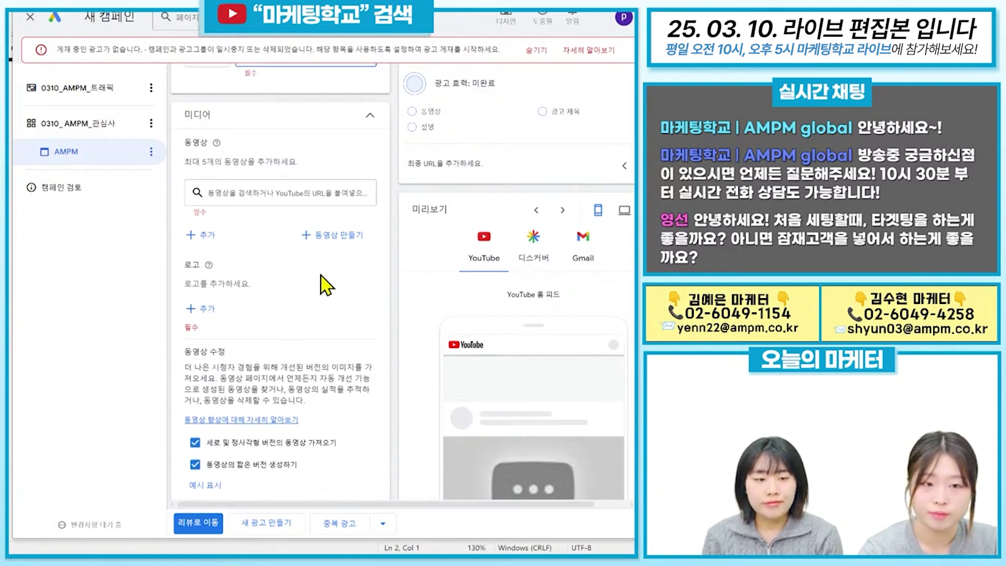
scroll(283, 294, down, 1)
scroll(283, 296, down, 5)
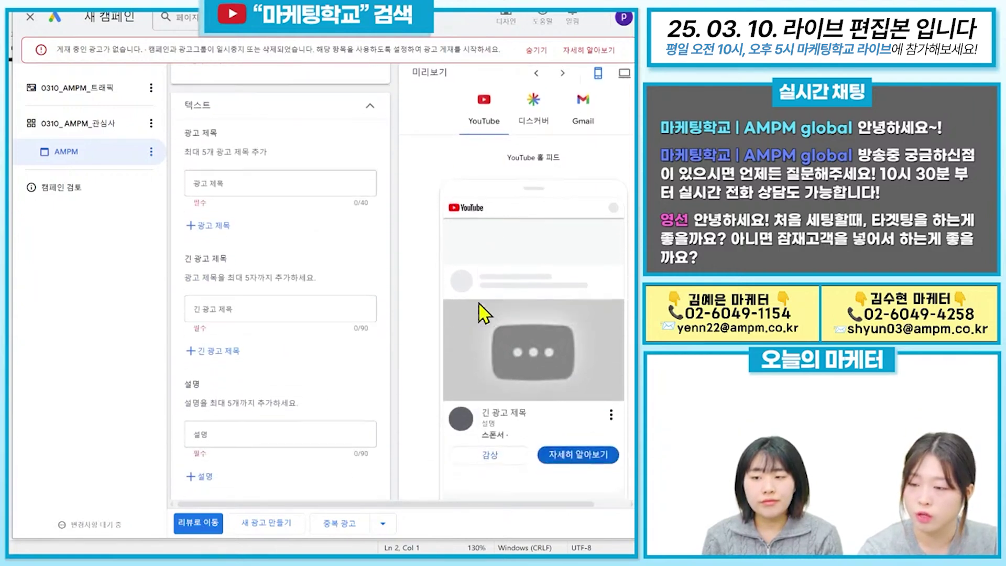
scroll(338, 306, up, 2)
scroll(340, 306, up, 2)
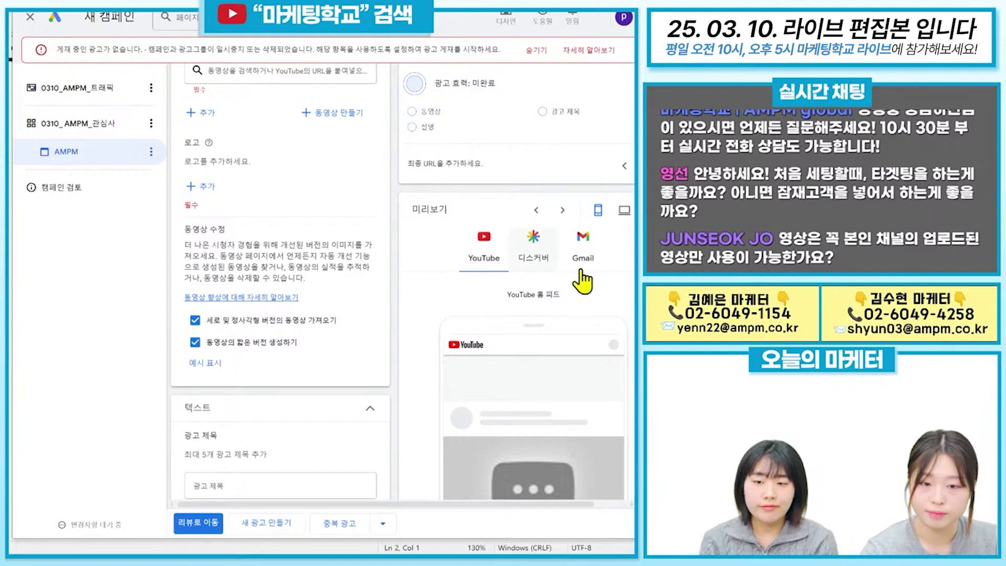
scroll(333, 322, down, 3)
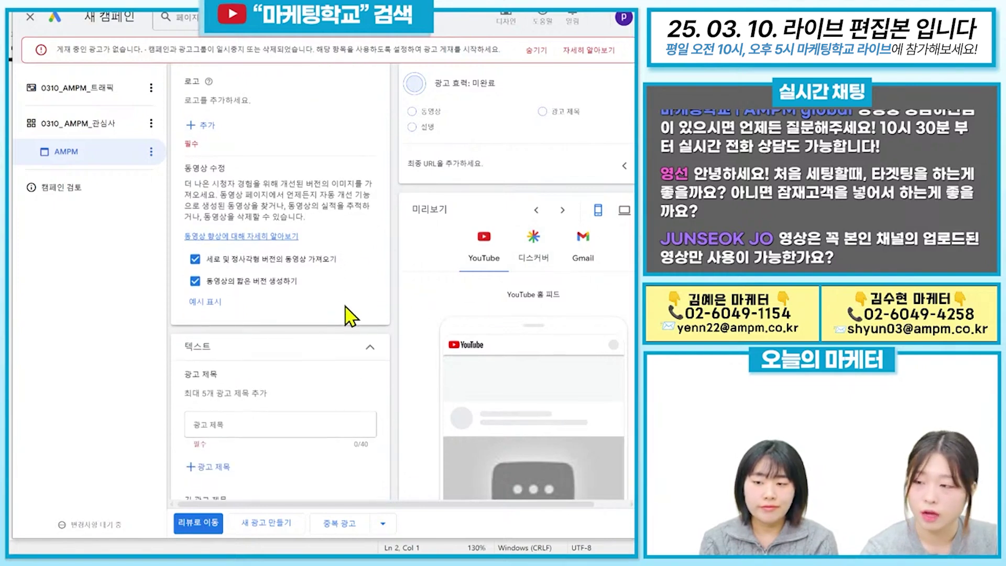
scroll(351, 316, down, 2)
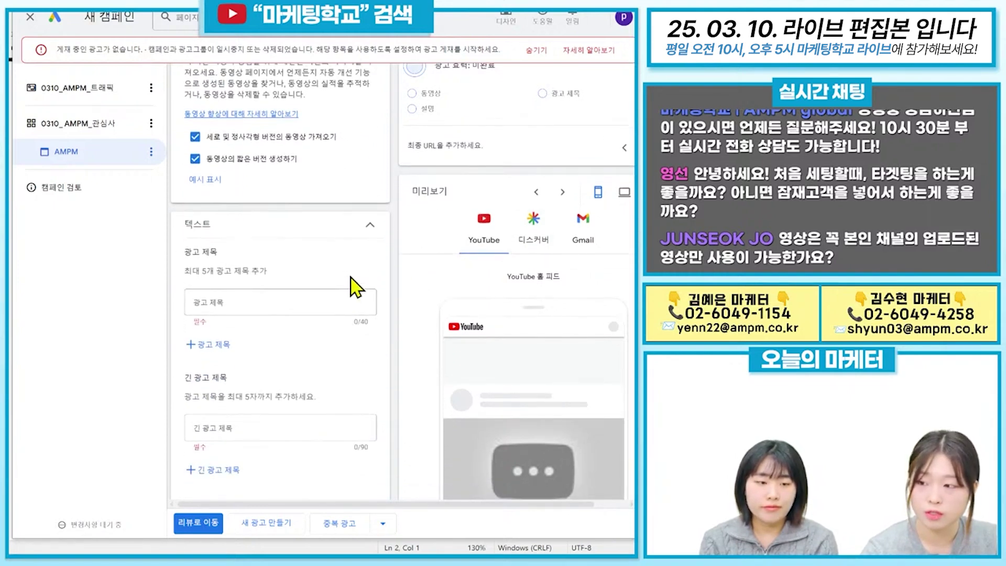
Add four extra 광고 제목 fields to the ad's text section, leaving them blank.
scroll(348, 286, down, 2)
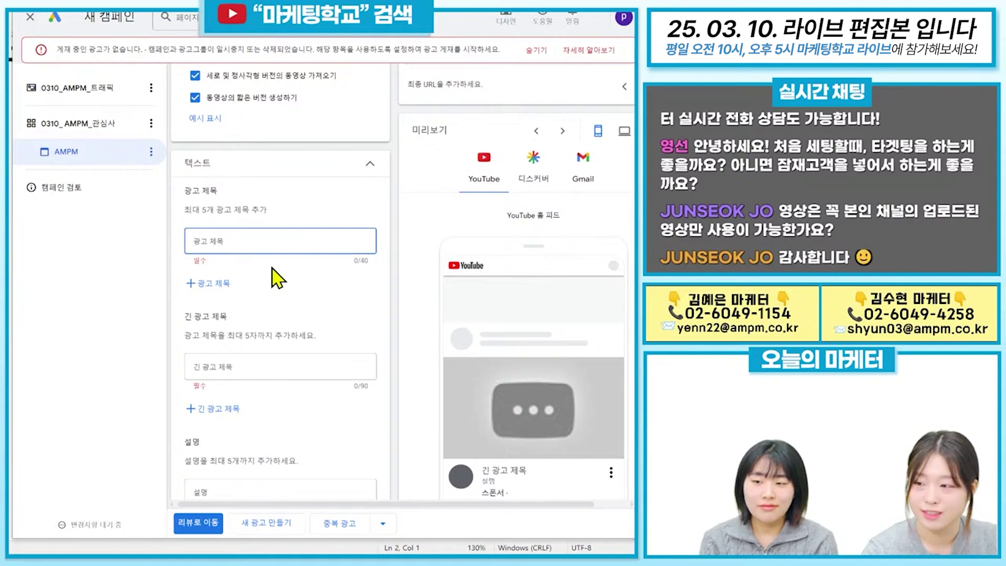
click(223, 283)
click(214, 328)
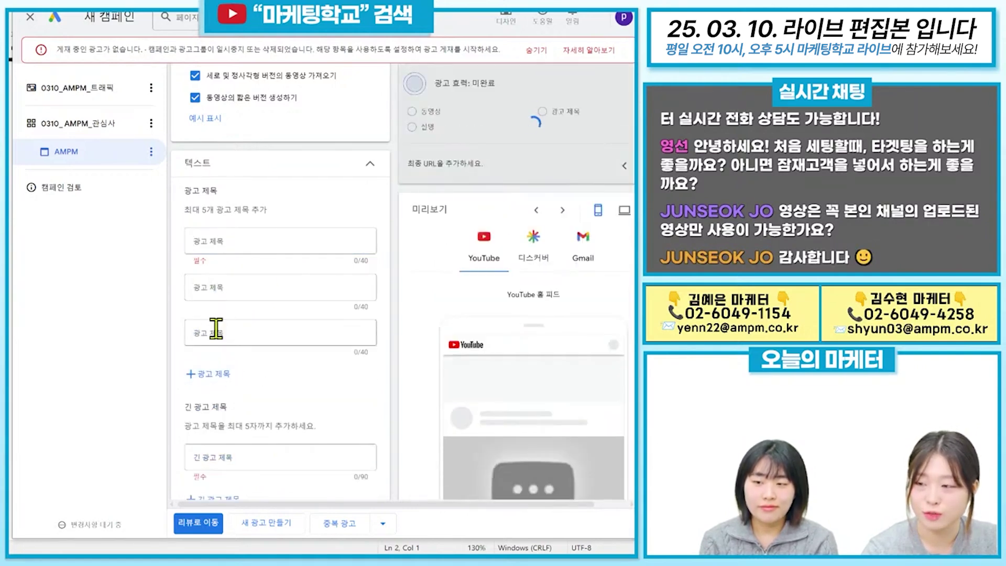
click(216, 374)
click(207, 419)
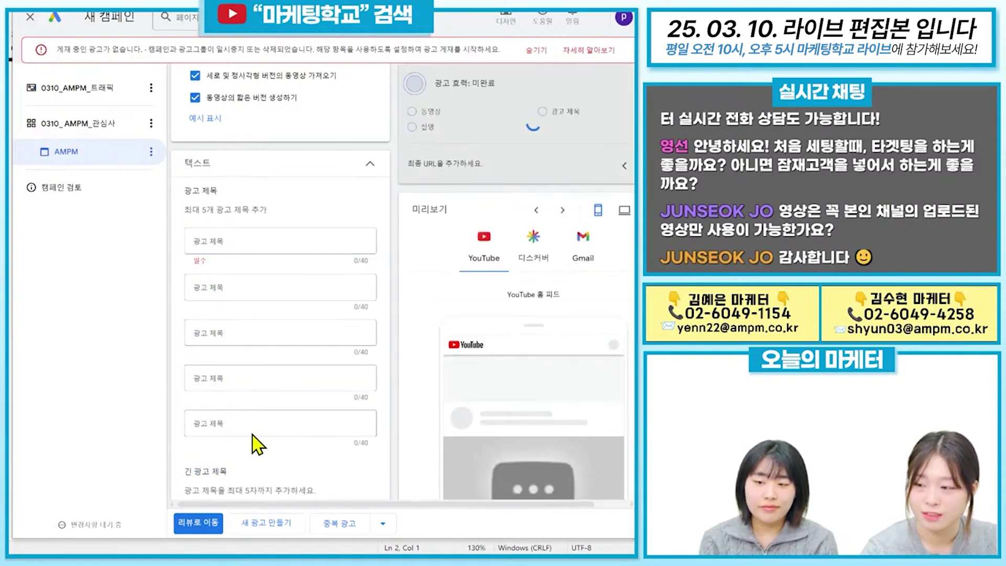
click(244, 241)
scroll(279, 292, down, 3)
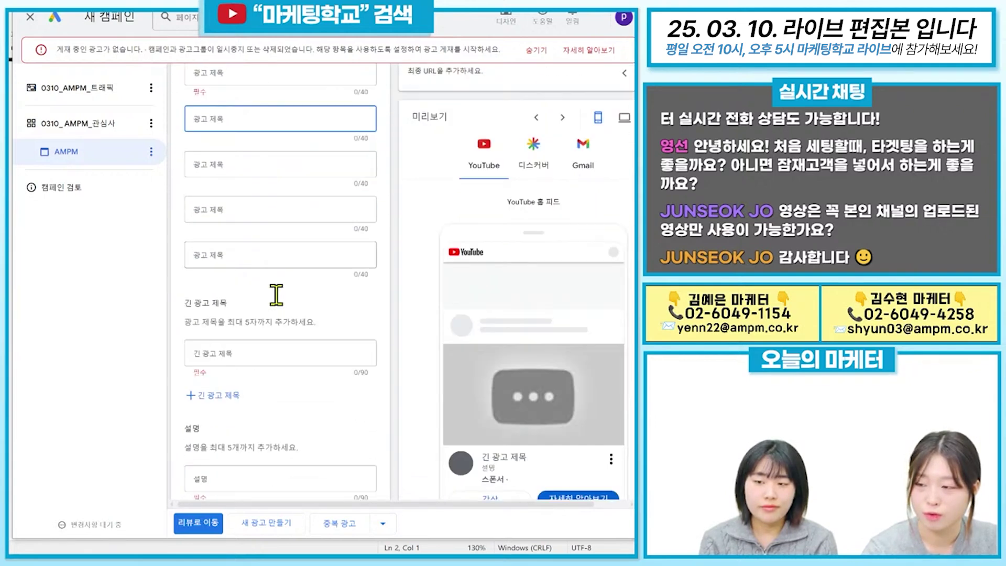
Add four extra 긴 광고 제목 fields to the ad's text section, leaving them blank.
click(231, 329)
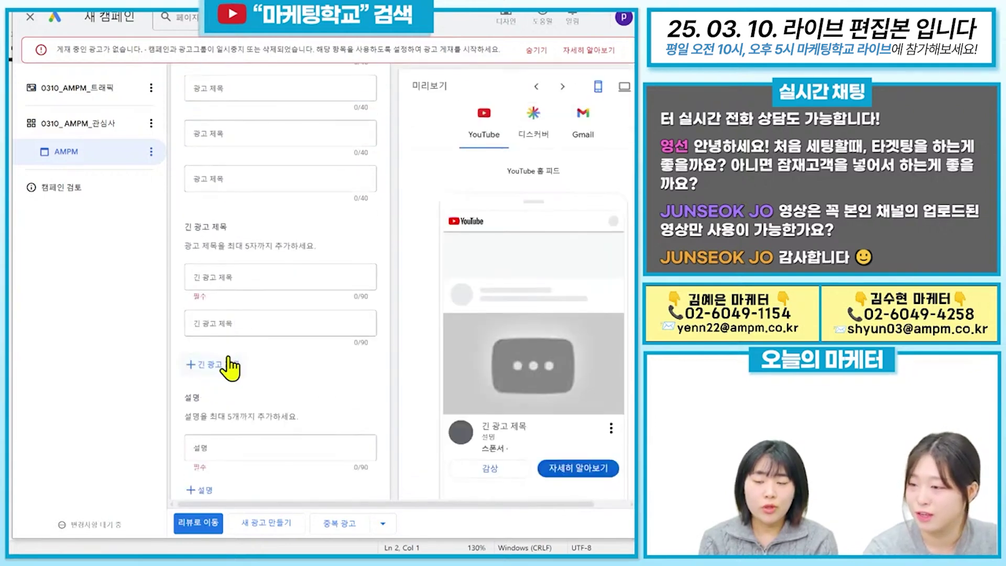
click(226, 365)
click(215, 410)
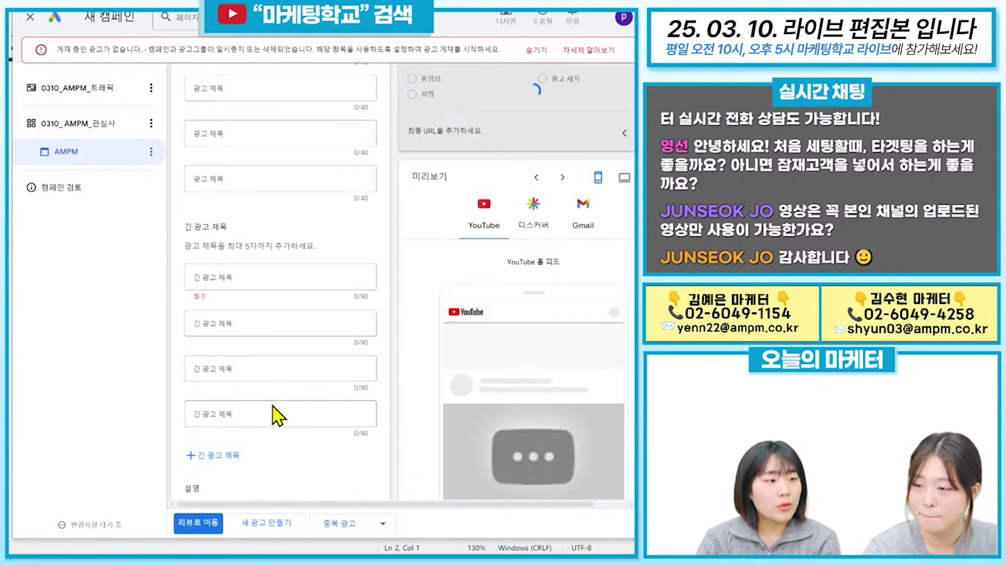
click(219, 456)
Add three extra 설명 fields to the ad's text section, leaving them blank.
scroll(321, 320, up, 2)
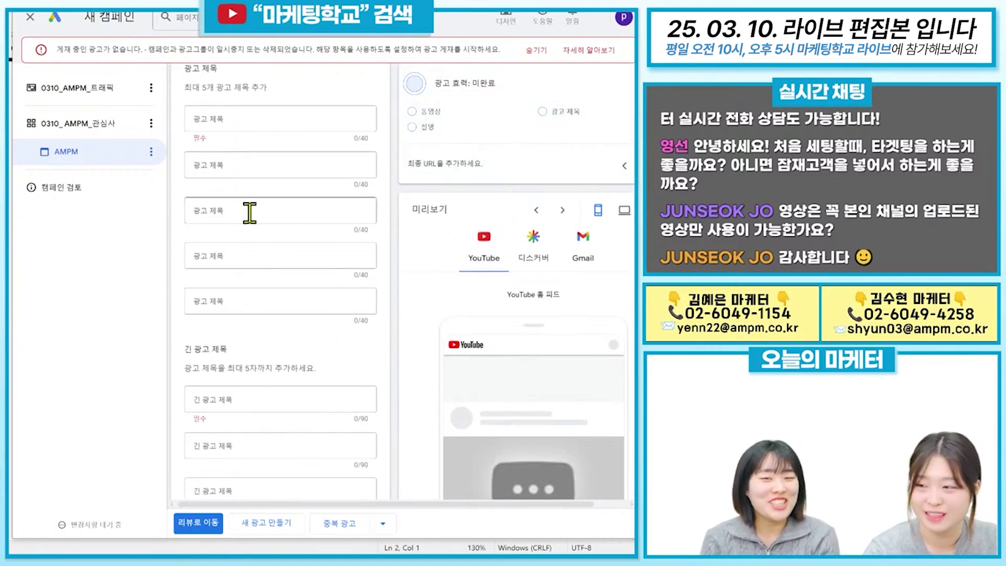
scroll(293, 344, up, 2)
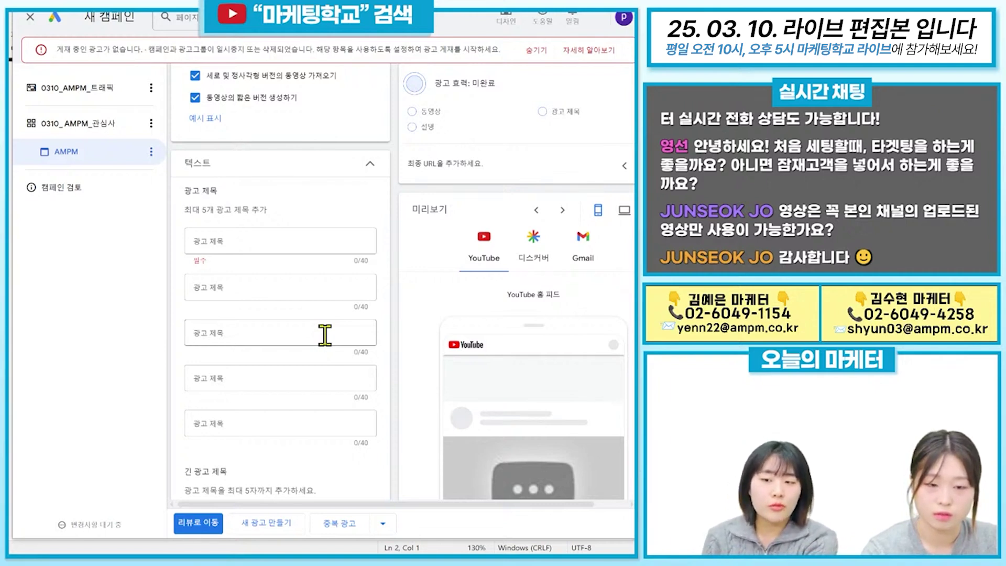
scroll(297, 270, down, 3)
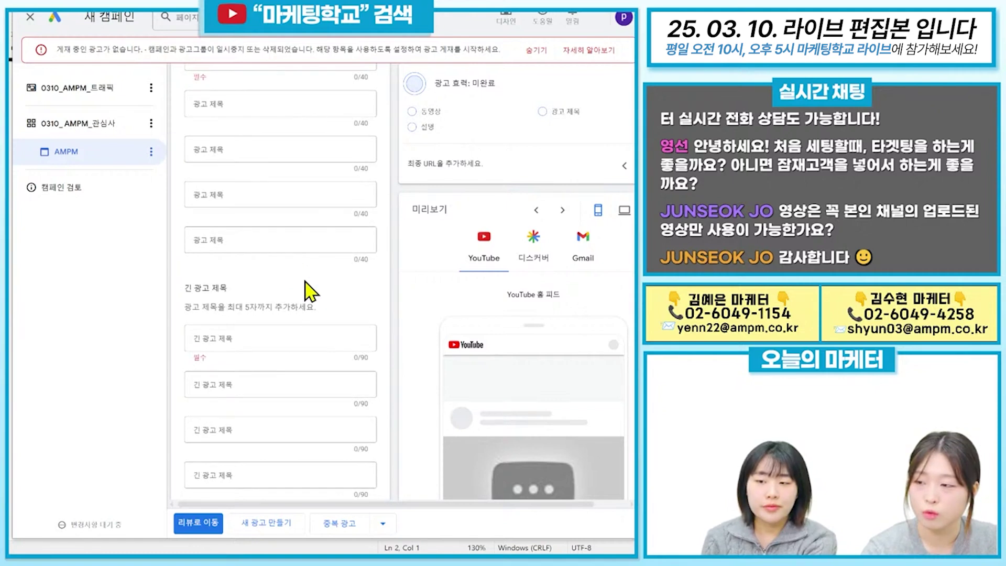
scroll(308, 288, down, 4)
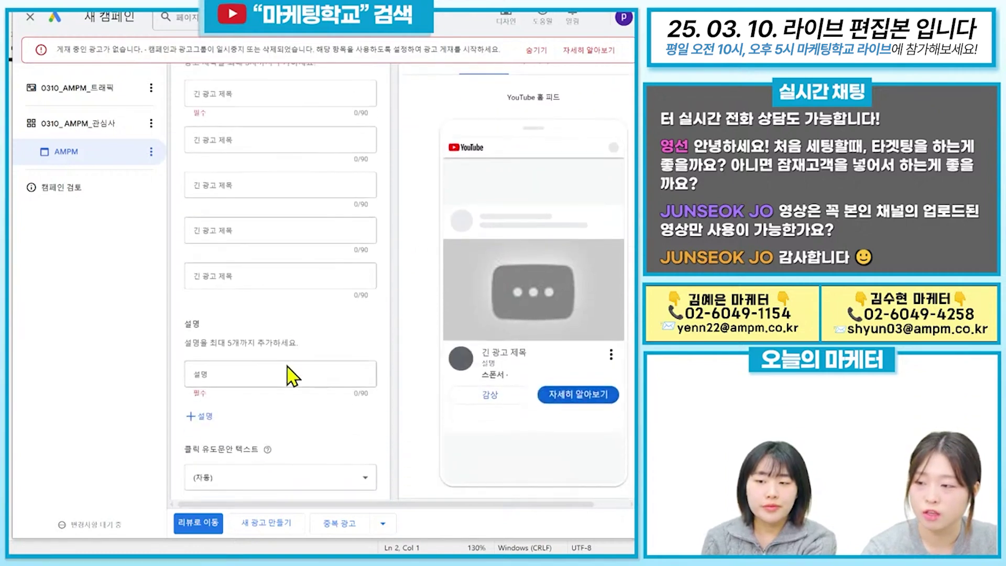
click(202, 416)
scroll(231, 422, down, 1)
click(214, 401)
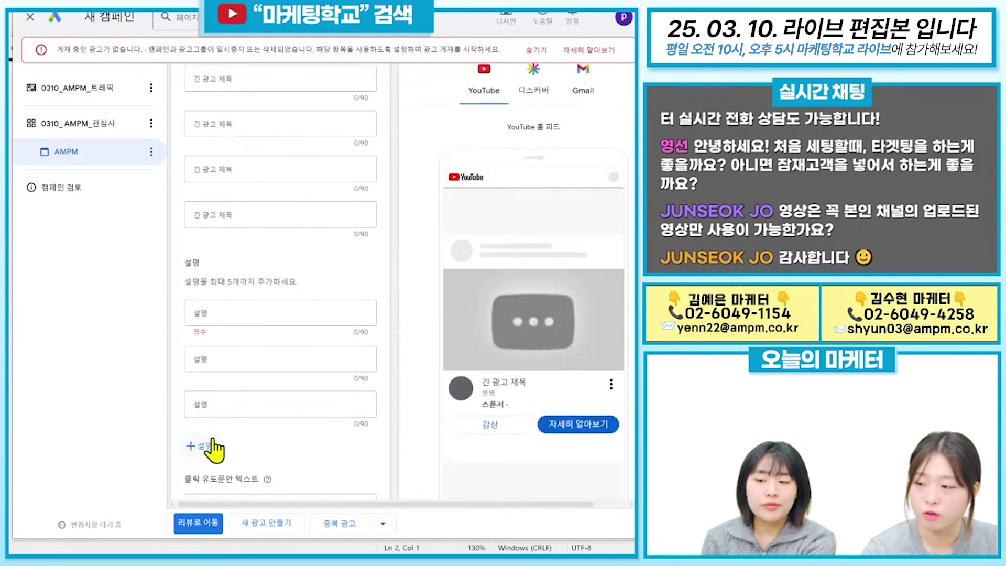
click(216, 448)
Go through the ad's 광고 제목 fields one by one without entering any text.
scroll(257, 367, up, 4)
scroll(267, 283, up, 2)
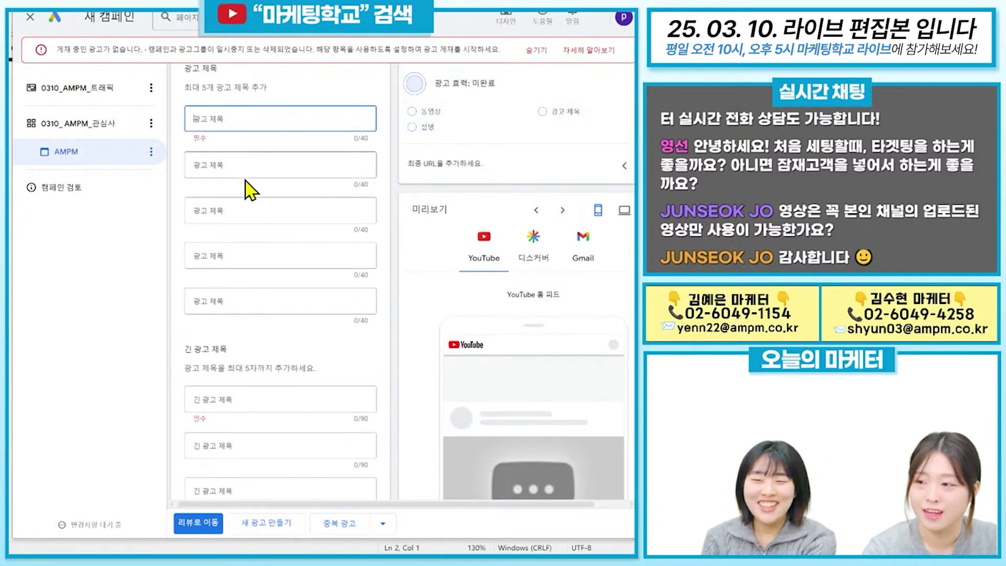
click(252, 165)
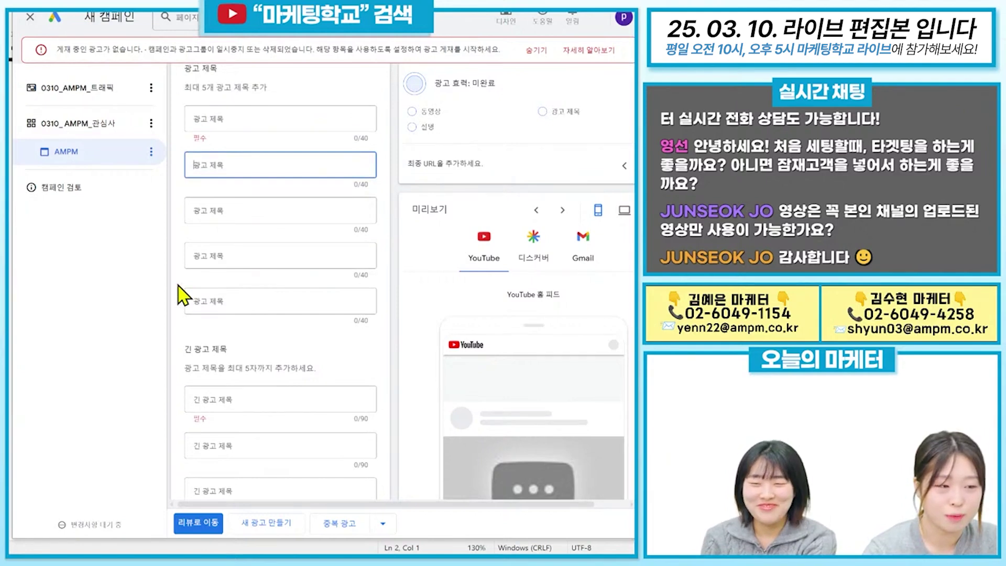
click(242, 121)
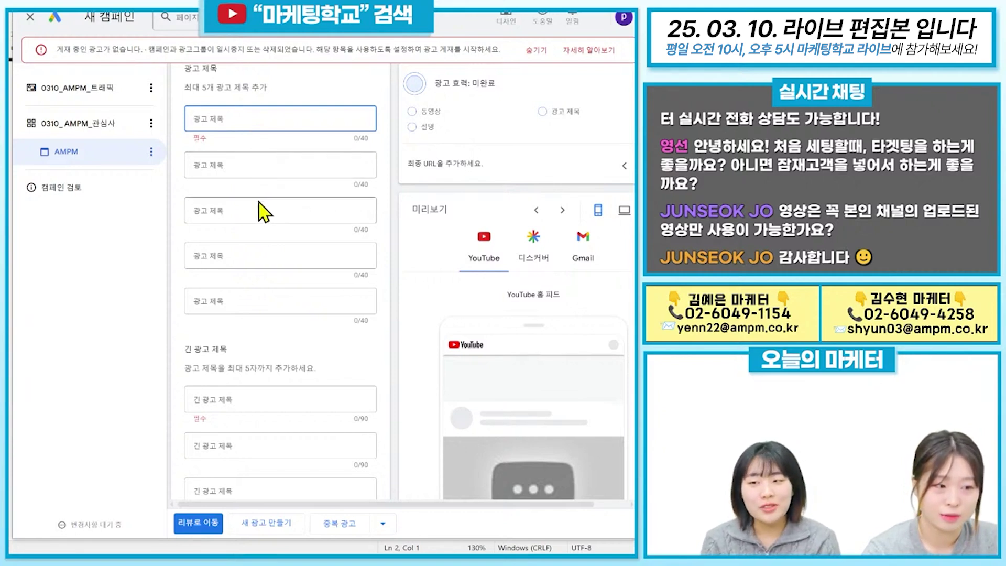
scroll(286, 215, down, 3)
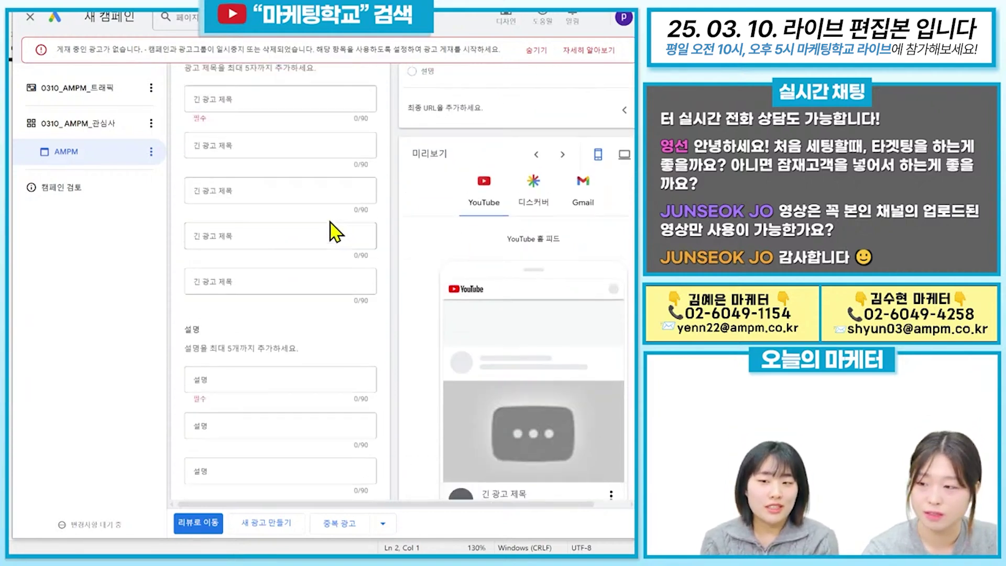
click(240, 89)
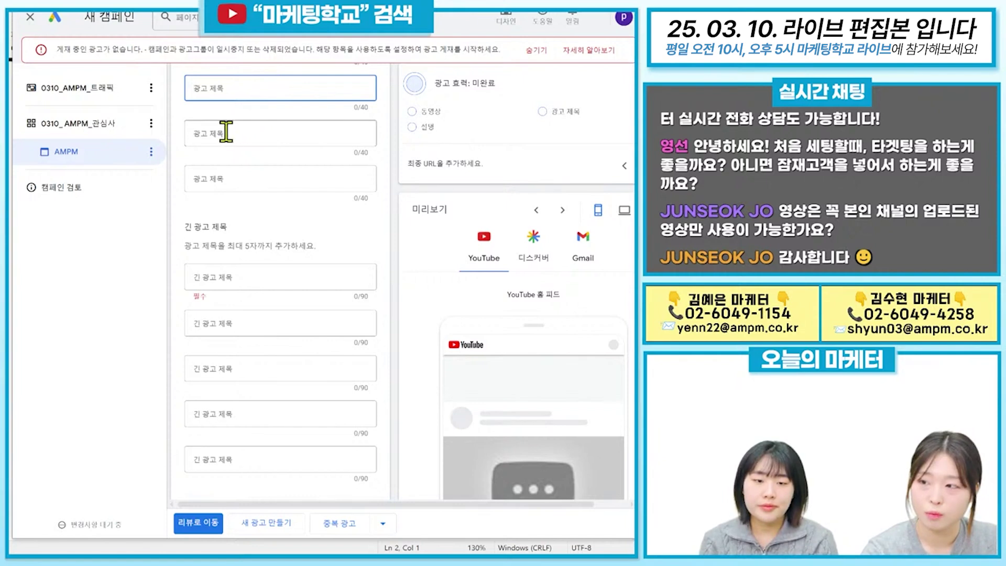
click(241, 178)
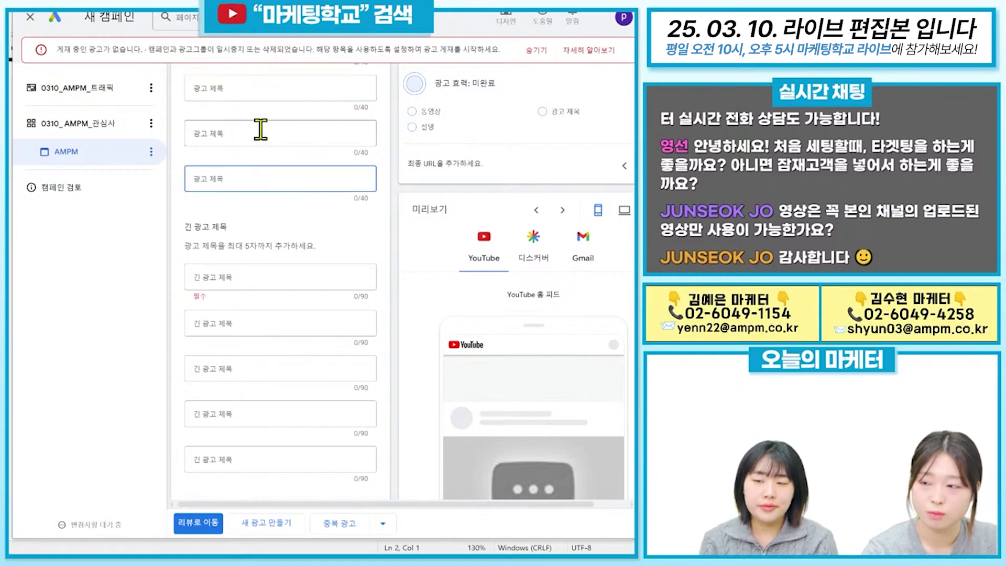
click(243, 85)
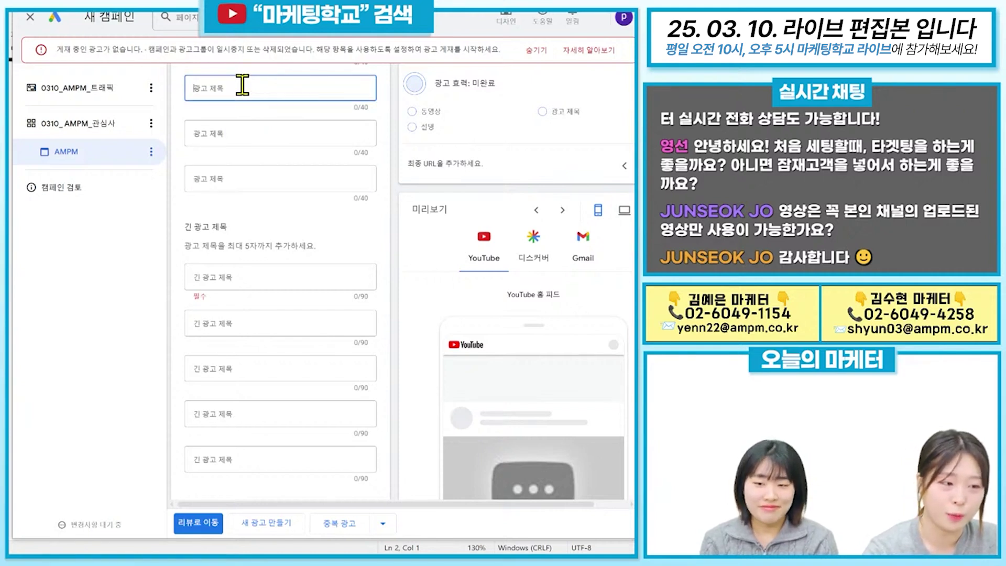
click(237, 134)
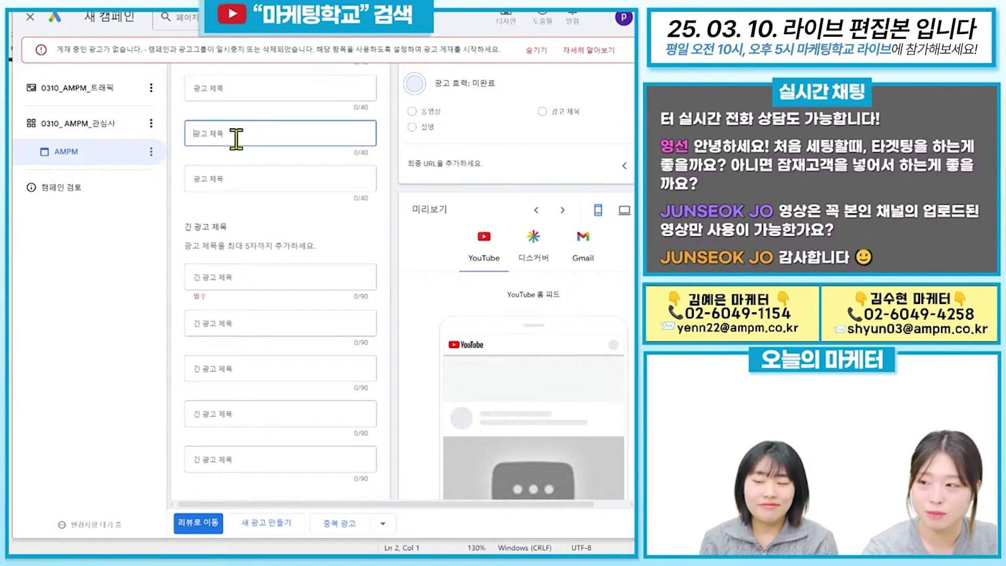
Compare the ad's 광고 제목, 긴 광고 제목 and 설명 fields and their character limits.
scroll(262, 231, down, 1)
scroll(314, 217, down, 3)
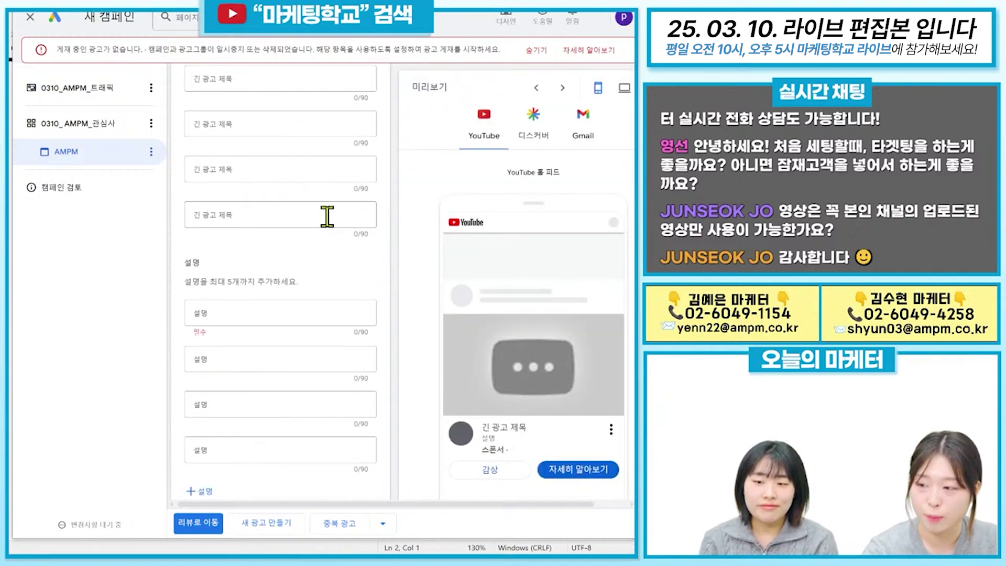
scroll(328, 216, up, 7)
scroll(349, 210, down, 2)
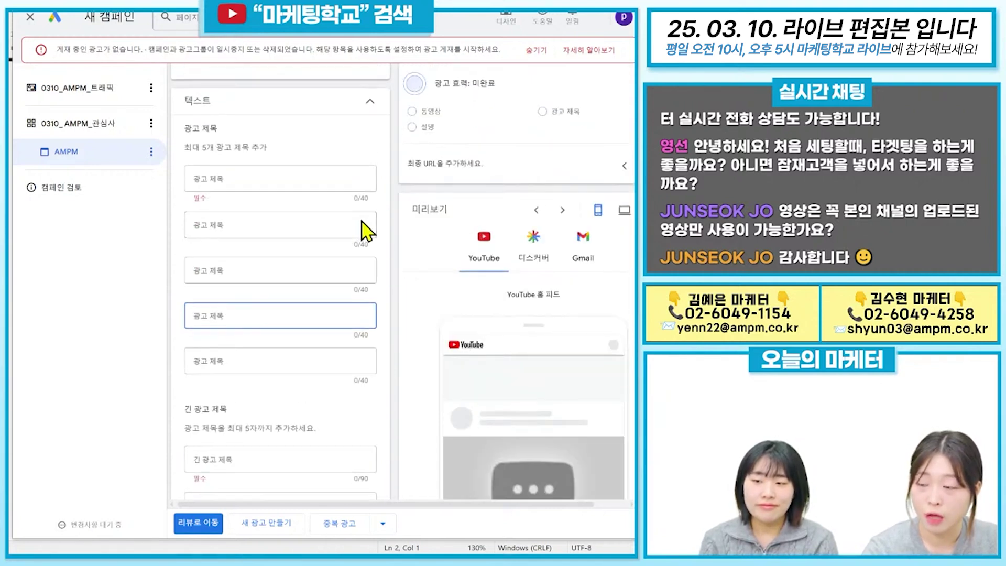
scroll(377, 399, down, 3)
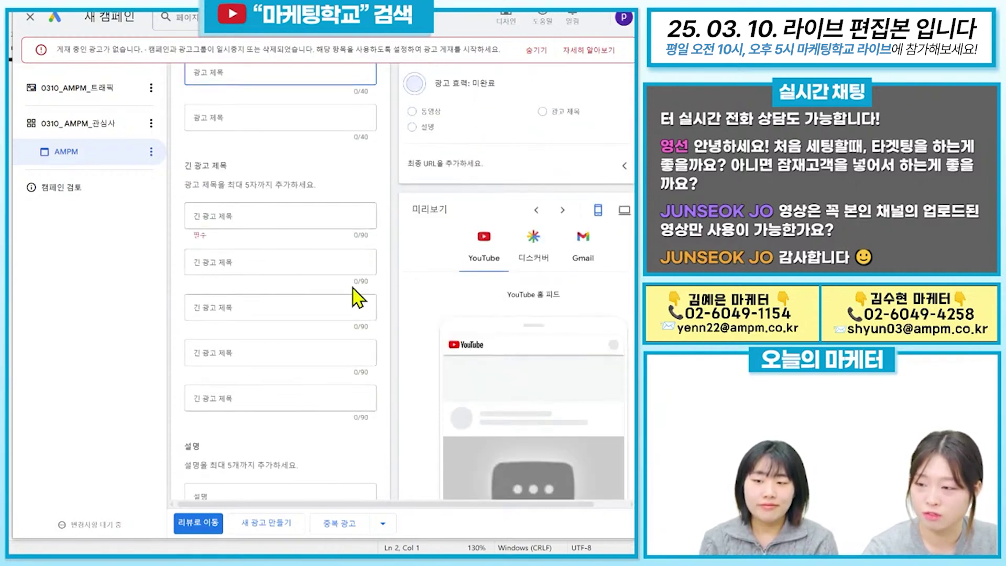
key(Tab)
key(Tab)
scroll(332, 287, down, 6)
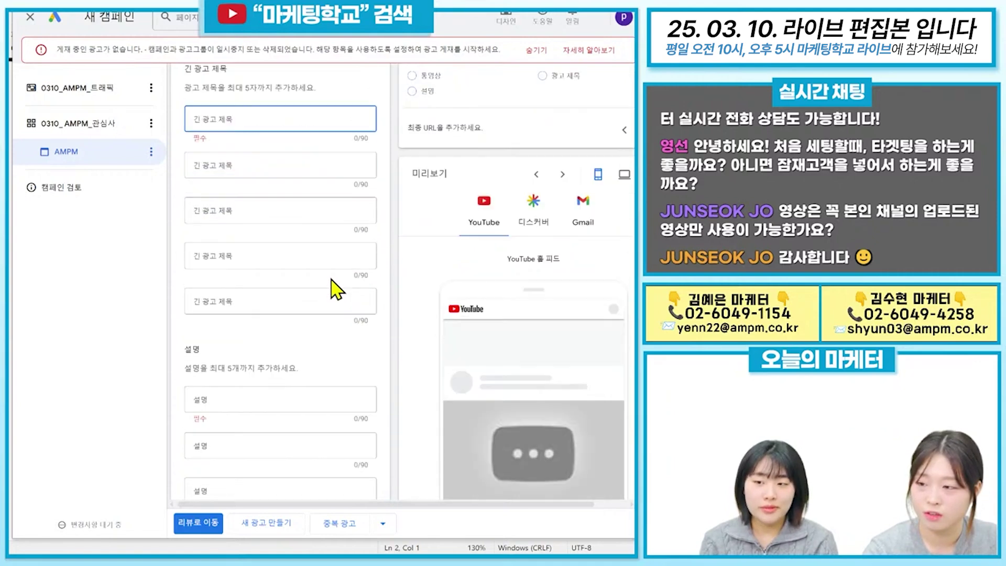
scroll(338, 282, up, 5)
Look through the 클릭 유도문안 텍스트 choices for the ad, keeping the option at (자동).
scroll(338, 282, down, 6)
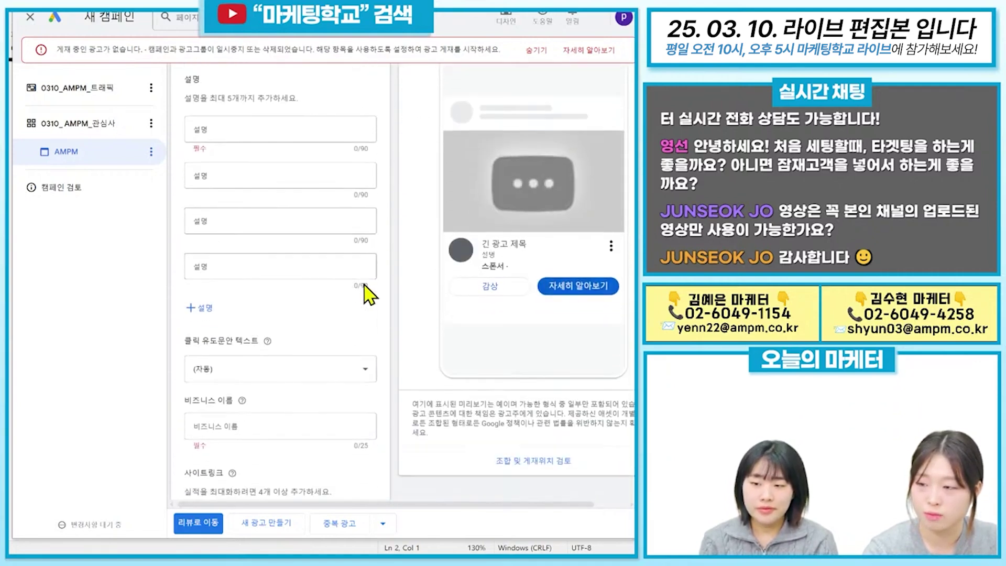
scroll(364, 231, down, 3)
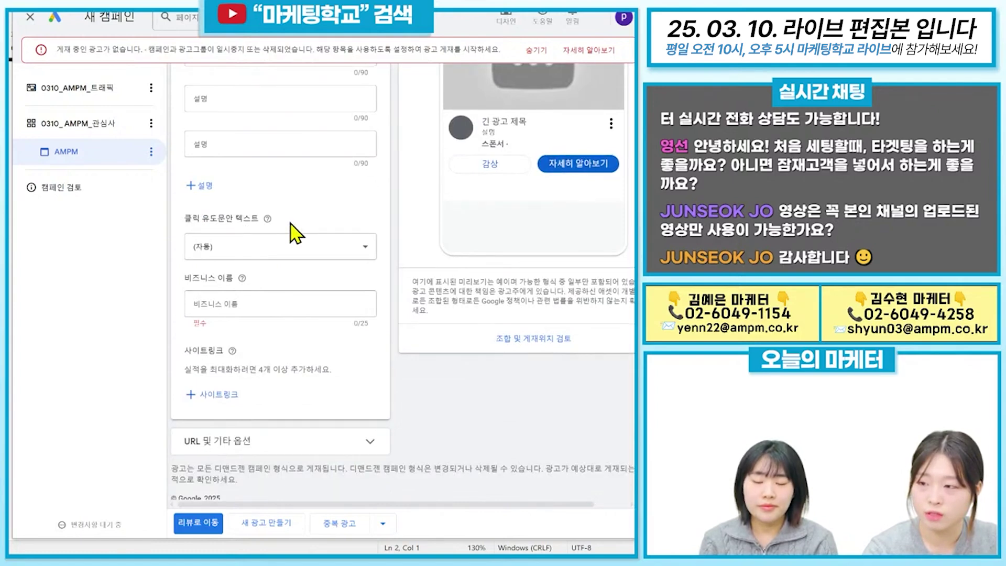
click(329, 247)
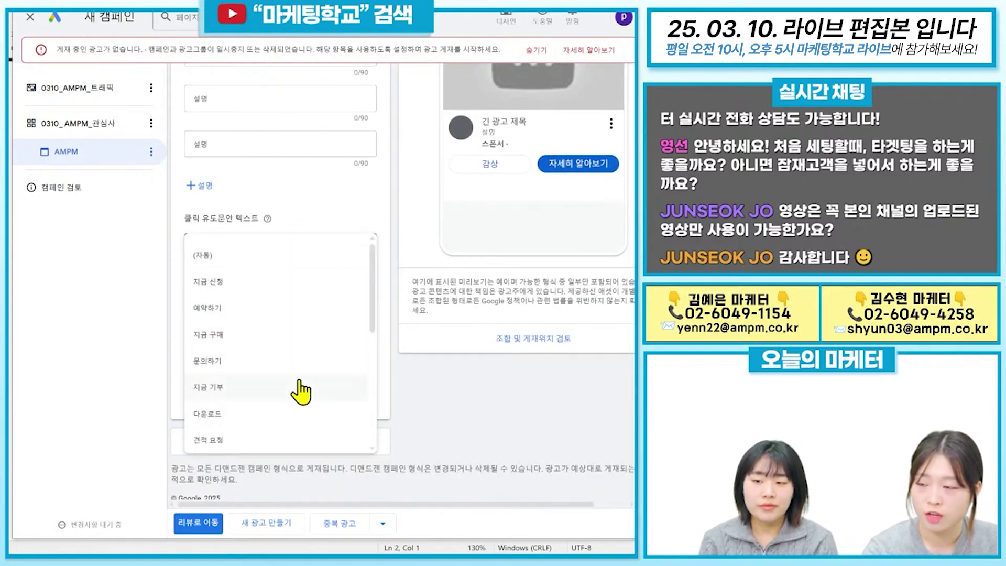
scroll(302, 419, down, 2)
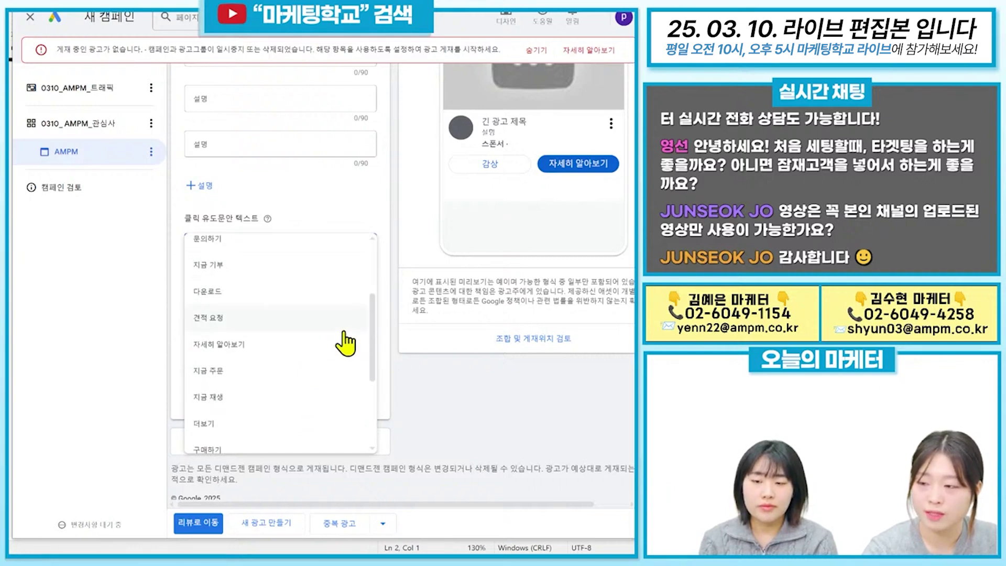
scroll(337, 348, down, 3)
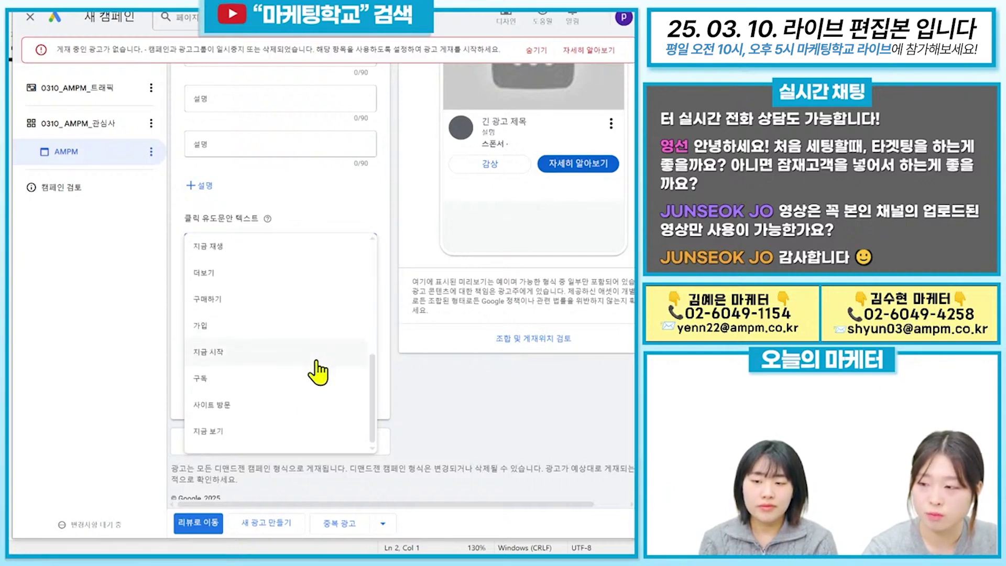
click(427, 387)
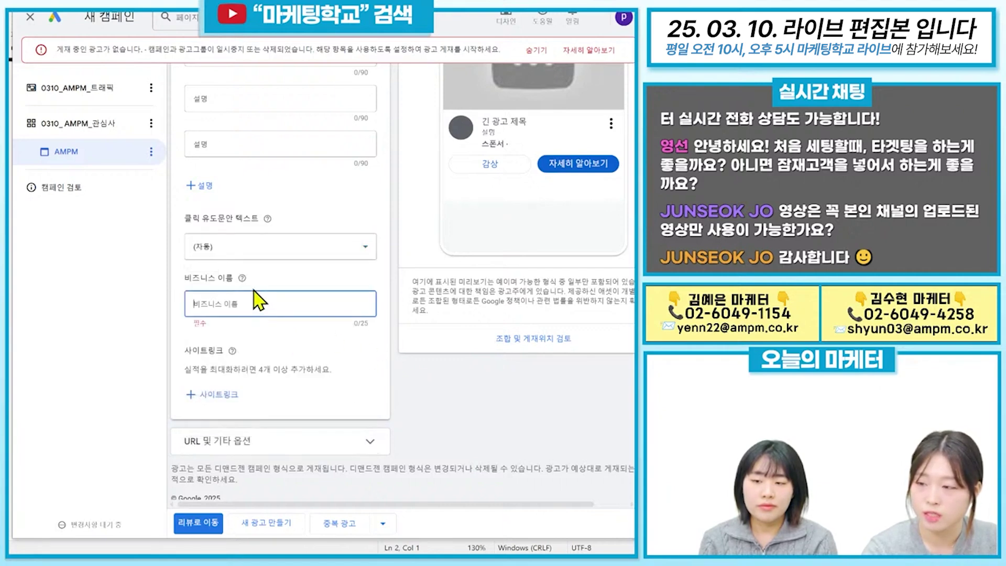
Check the 비즈니스 이름 field and view the campaign-level 사이트링크 selection without adding any sitelink.
mouse_move(243, 279)
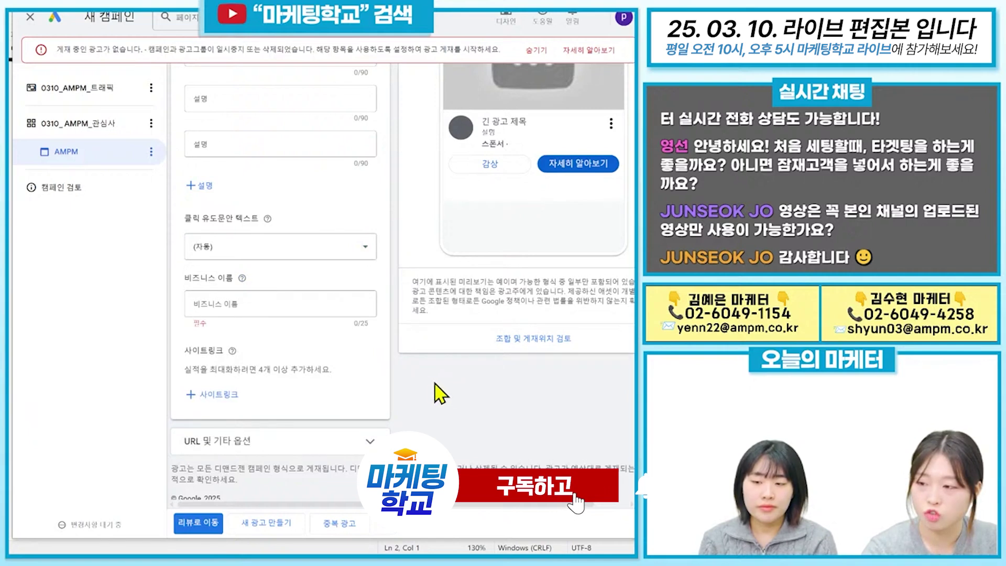
click(223, 395)
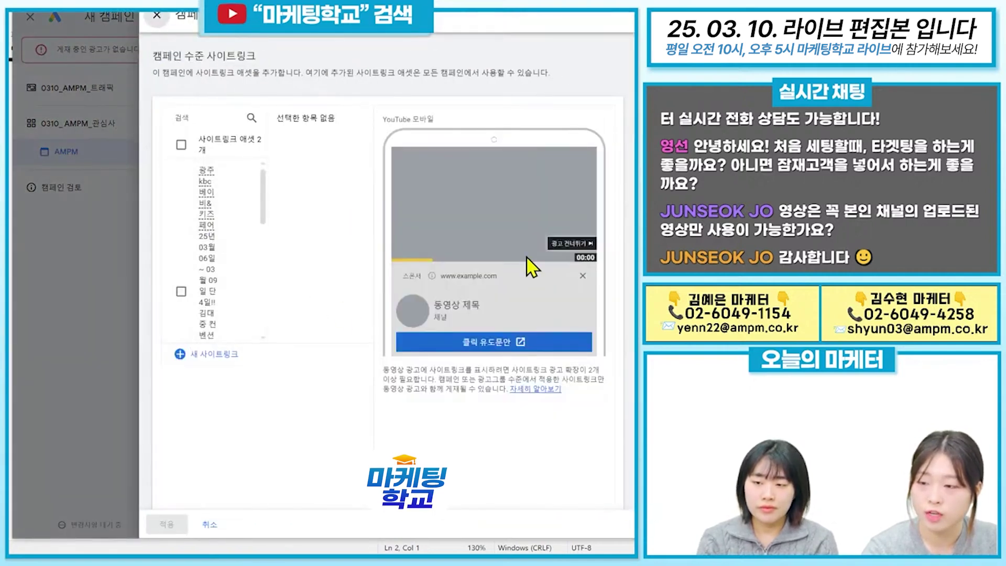
click(157, 16)
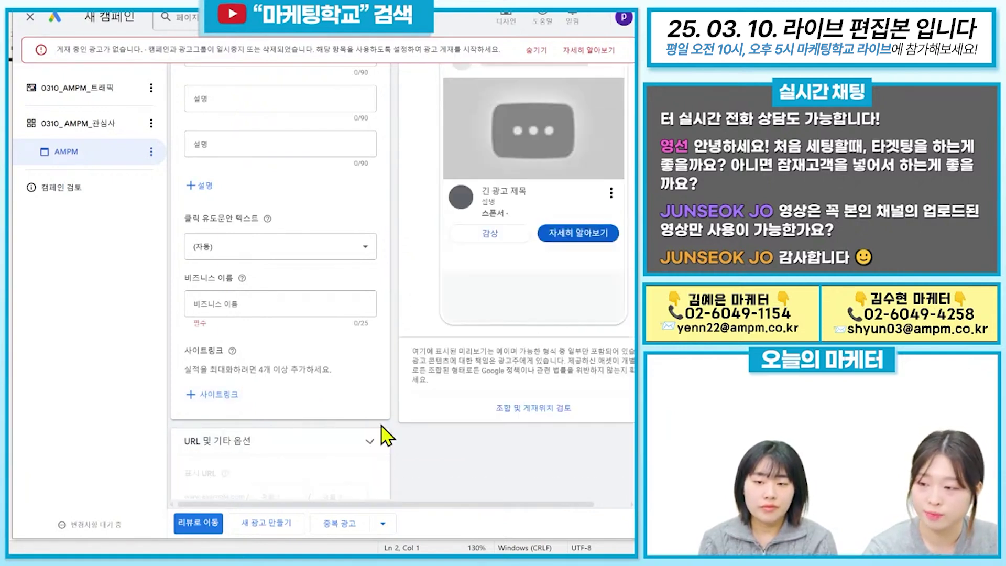
Expand the ad's URL 및 기타 옵션 section and look over its display URL, tracking and companion banner settings.
click(386, 436)
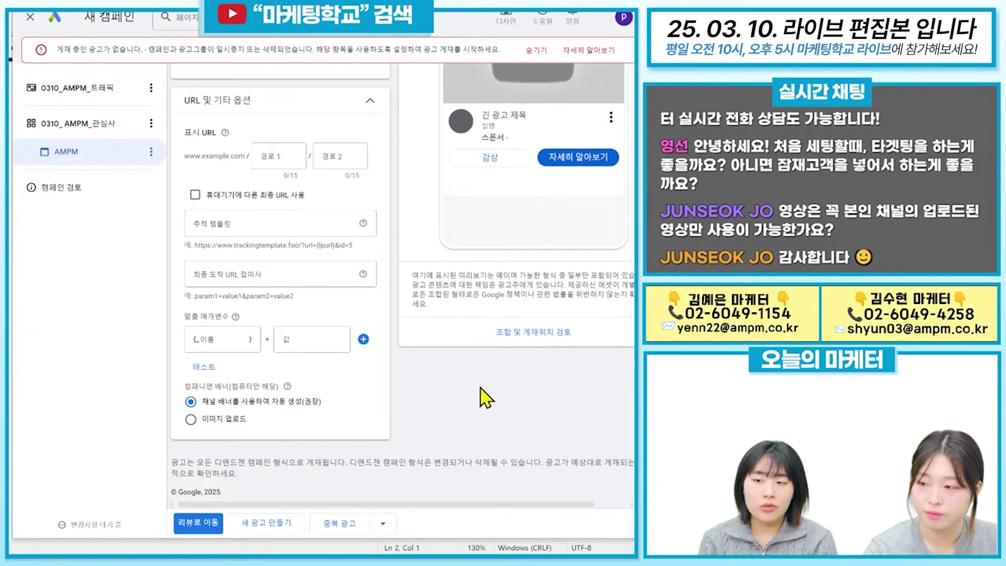
scroll(483, 397, up, 5)
scroll(483, 398, up, 2)
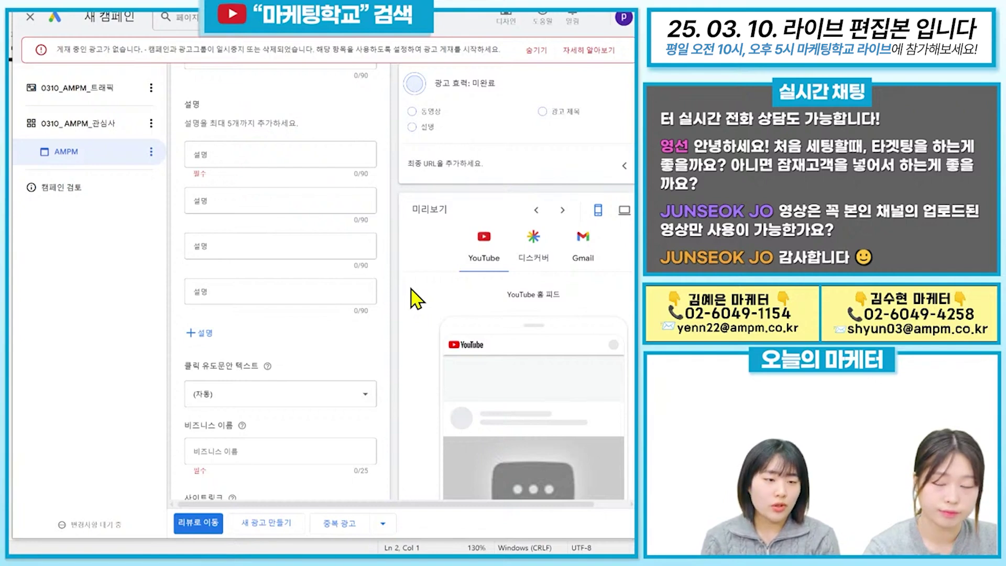
Compare the ad's YouTube and 디스커버 previews on mobile and desktop, ending on the mobile YouTube preview.
scroll(451, 294, down, 3)
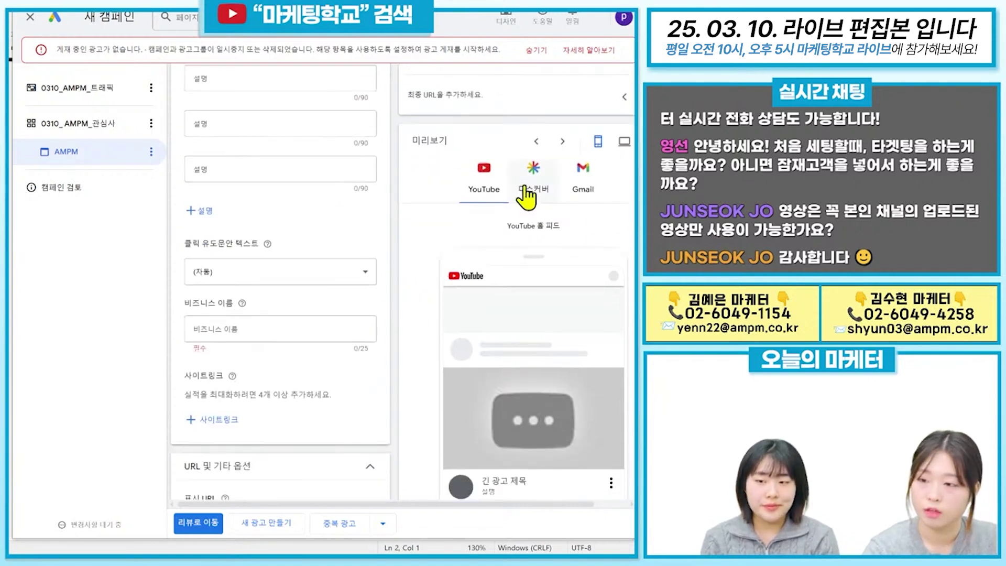
click(537, 186)
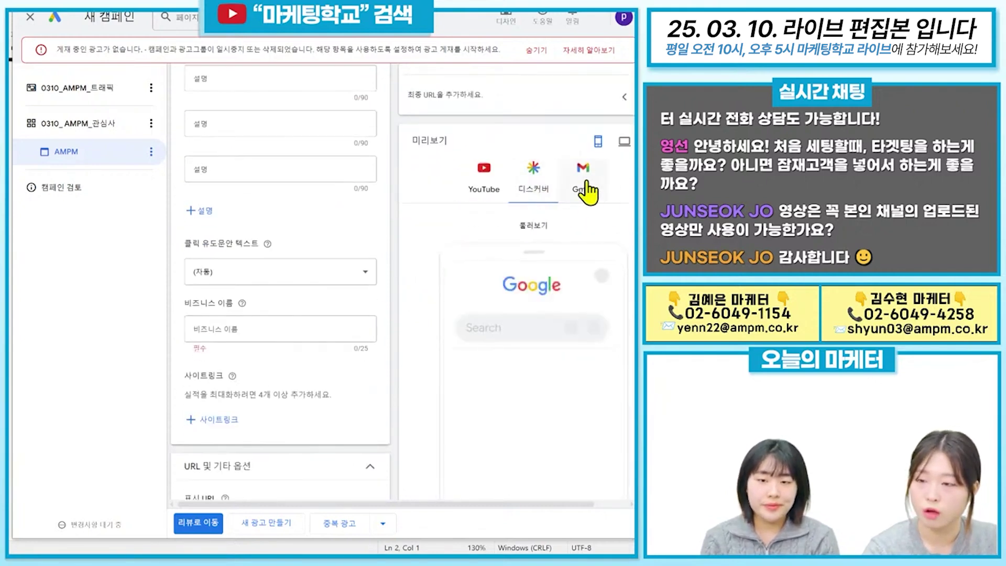
click(495, 181)
click(624, 141)
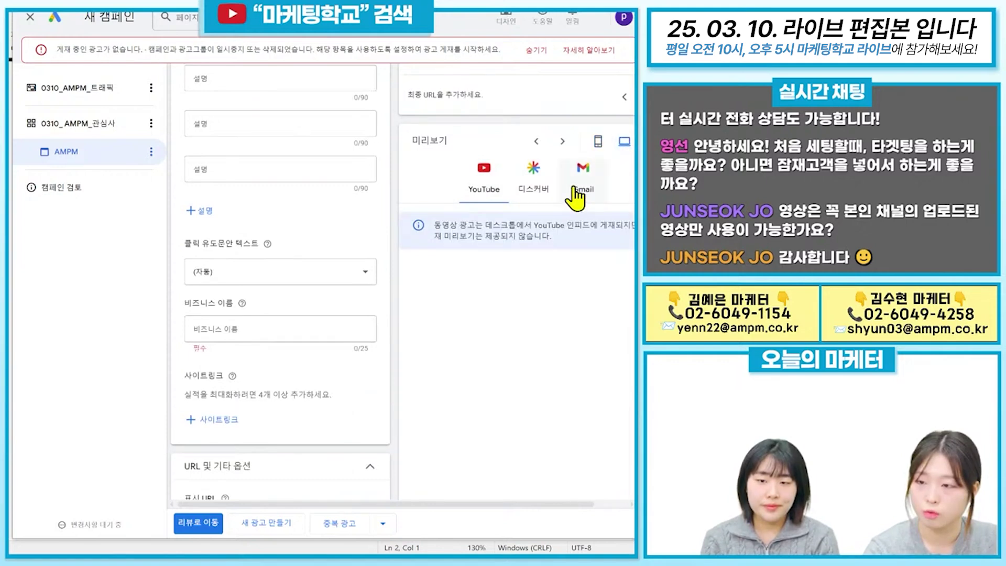
click(548, 186)
click(598, 141)
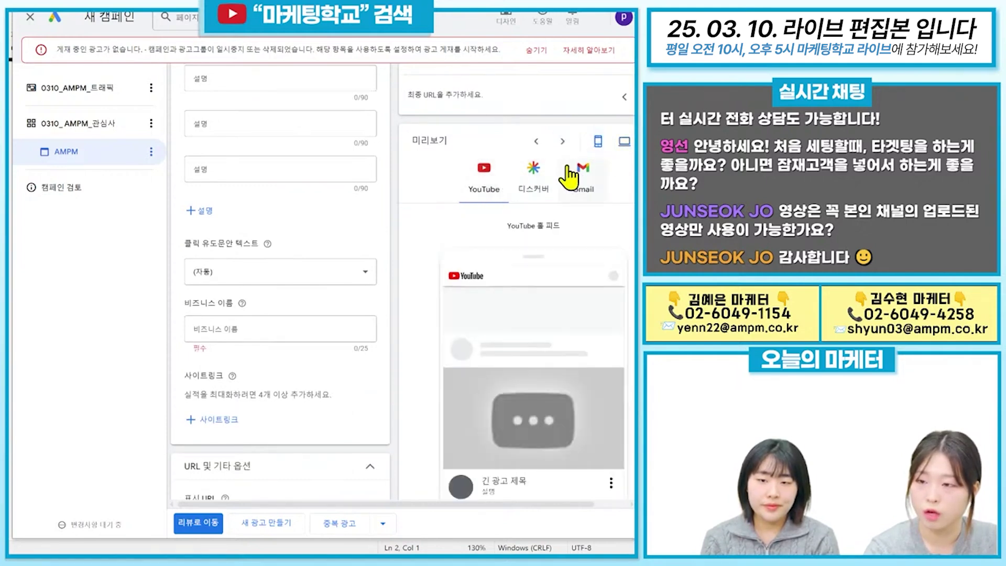
scroll(564, 199, up, 3)
scroll(559, 197, down, 10)
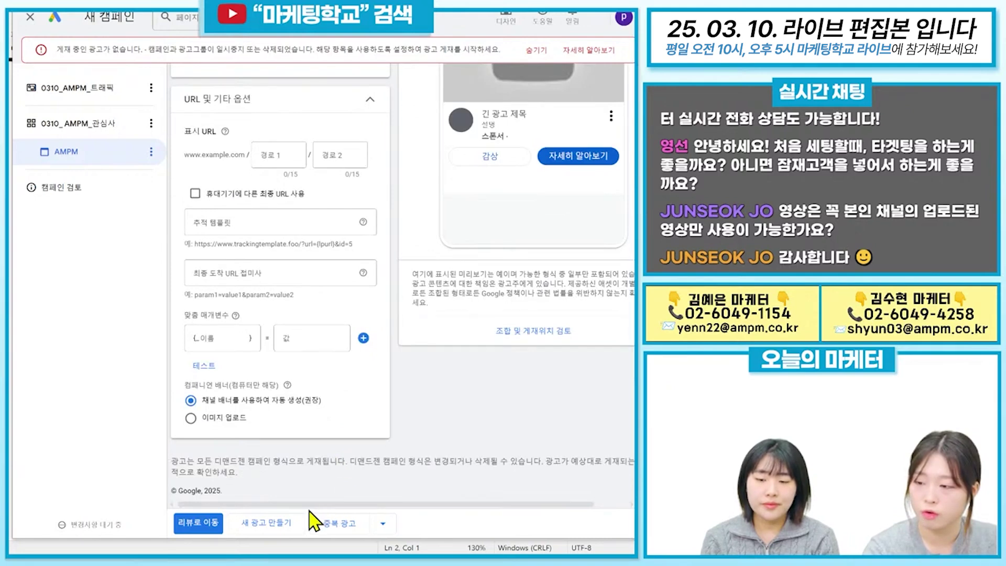
Open 캠페인 검토 and review the 0310_AMPM_트래픽 campaign and 0310_ AMPM_관심사 ad group summaries, including flagged issues and estimated results.
click(80, 190)
scroll(298, 265, down, 2)
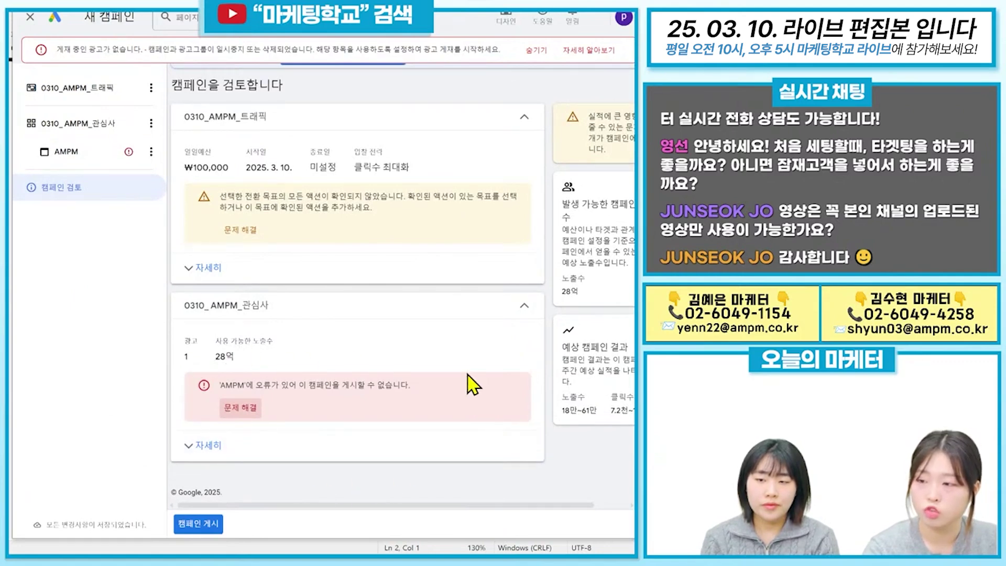
scroll(577, 388, up, 2)
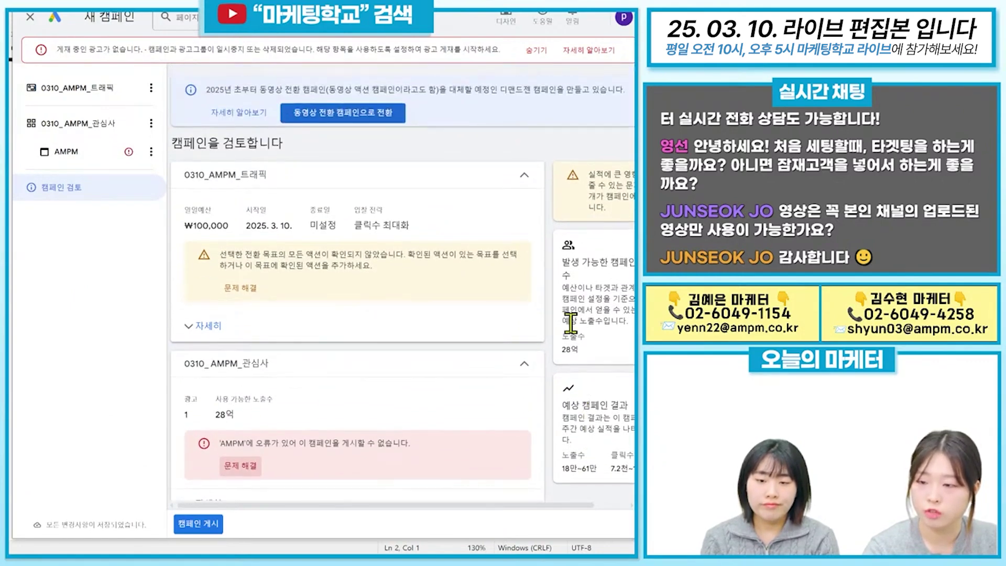
scroll(529, 506, right, 2)
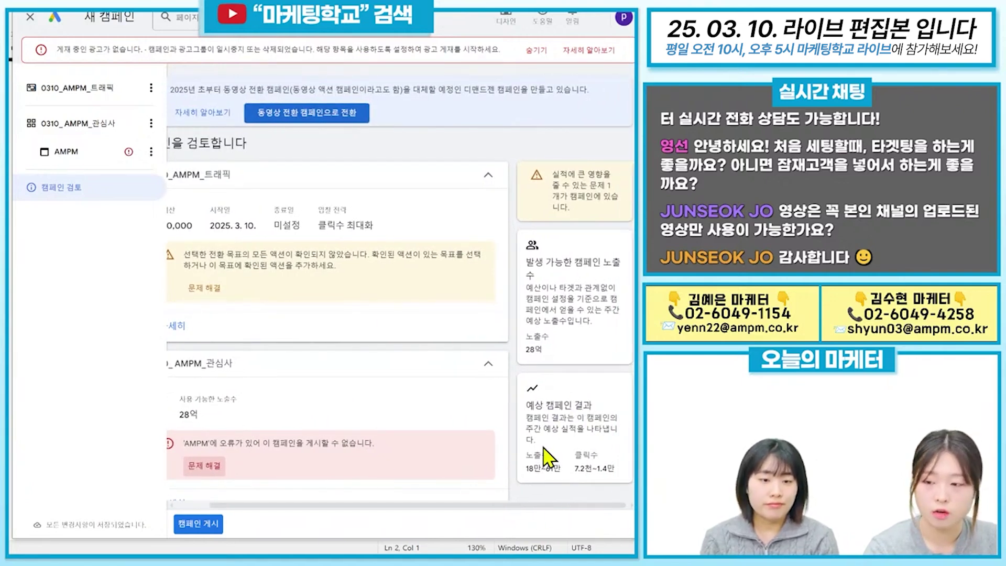
scroll(576, 315, down, 1)
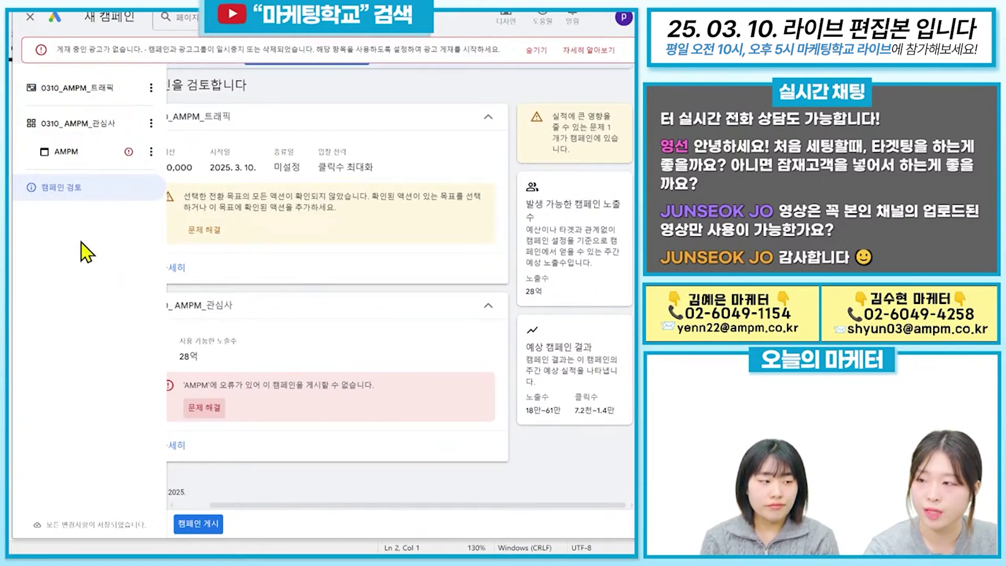
Revisit the 0310_AMPM_트래픽 campaign settings and look through the AMPM ad's 최종 URL, 미디어 and 텍스트 fields down to 설명.
click(100, 97)
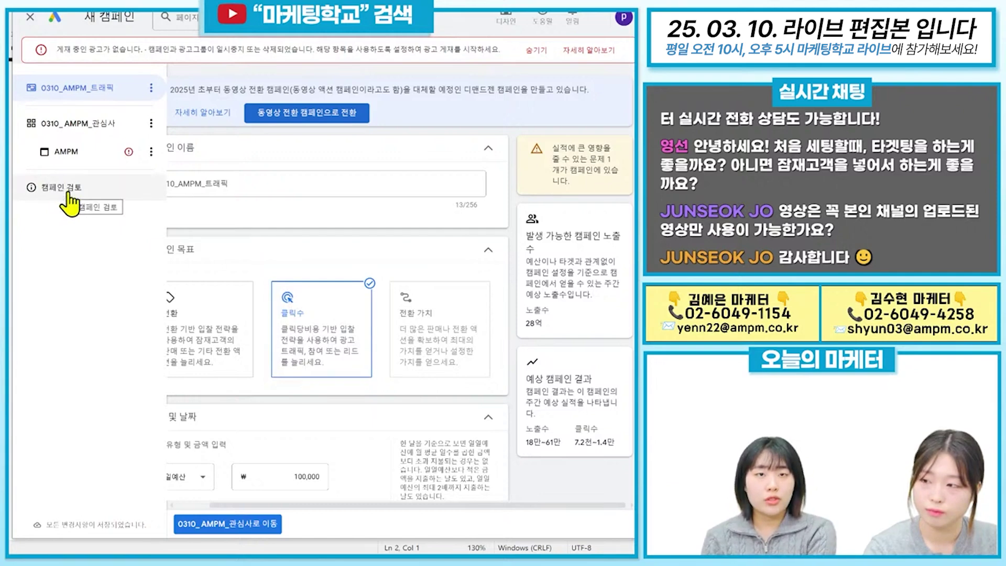
click(29, 158)
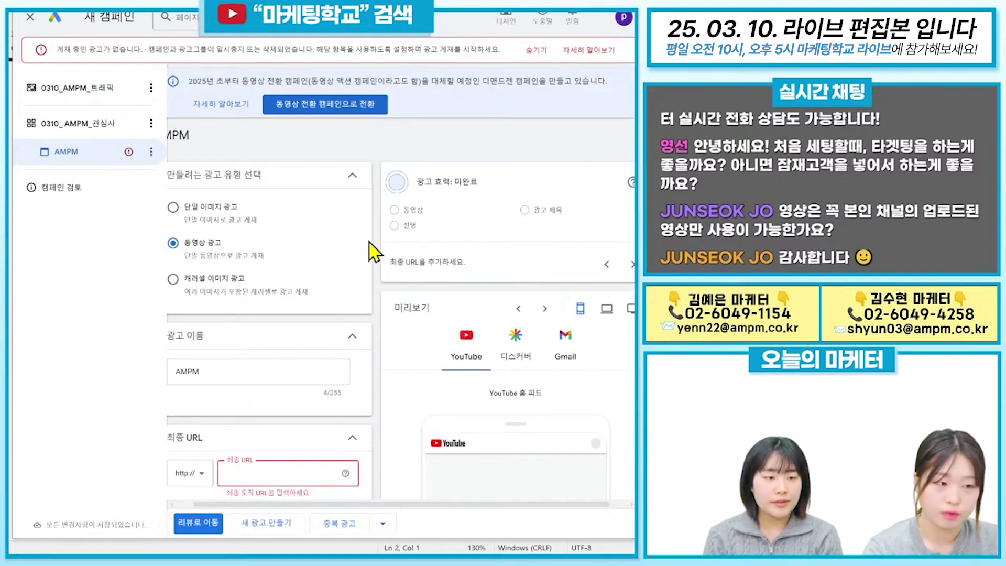
scroll(383, 299, down, 3)
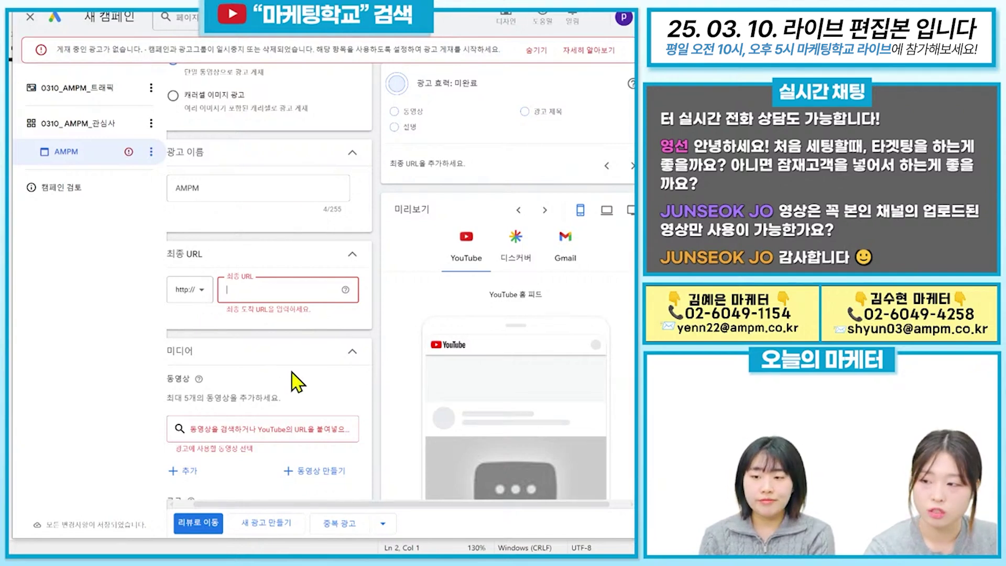
scroll(295, 382, down, 5)
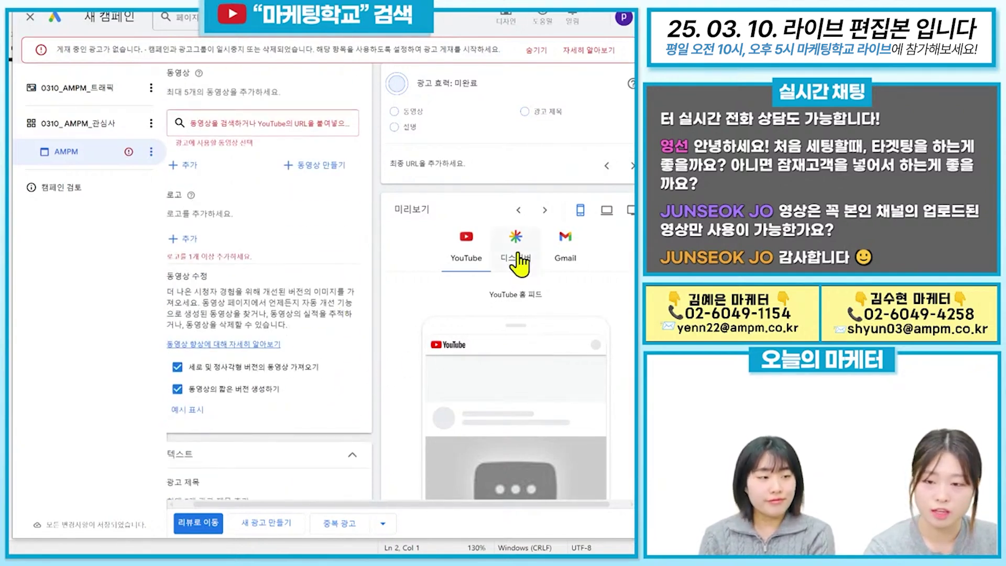
scroll(375, 307, down, 4)
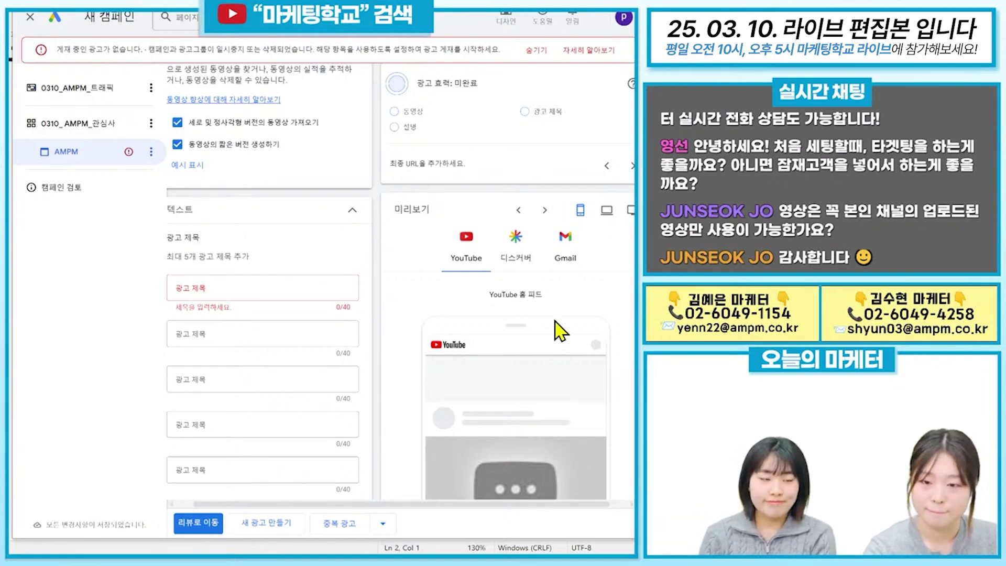
scroll(294, 351, down, 2)
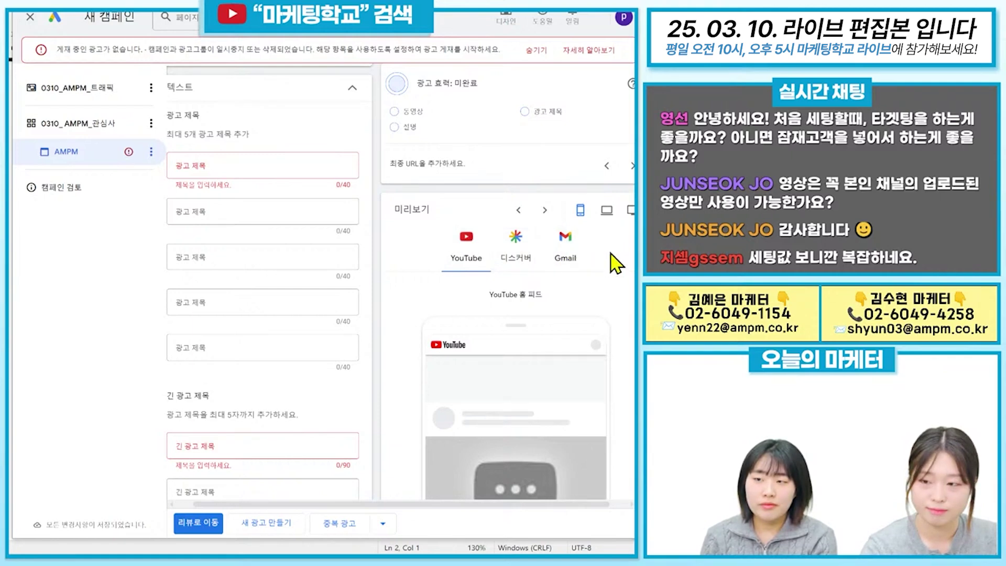
scroll(574, 276, down, 5)
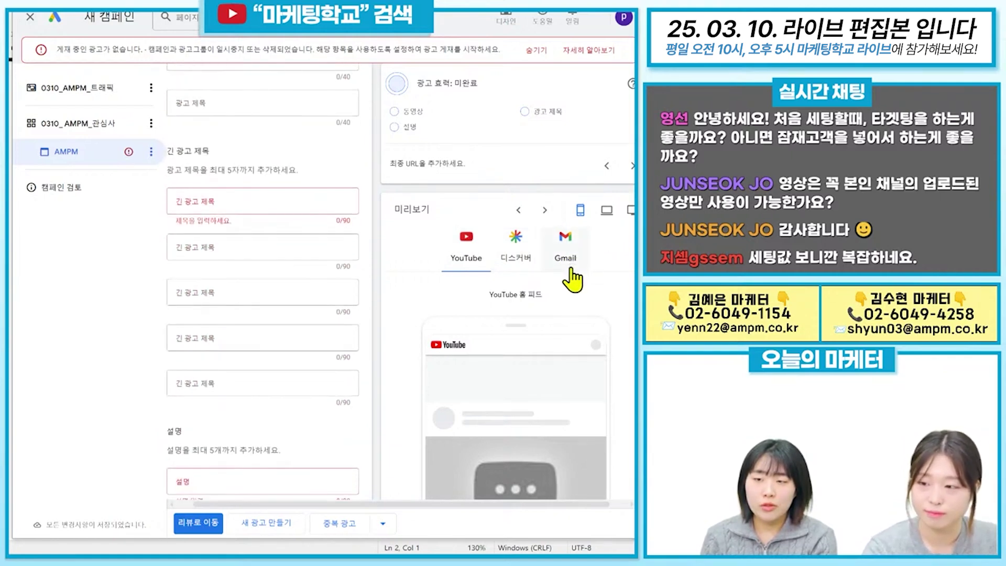